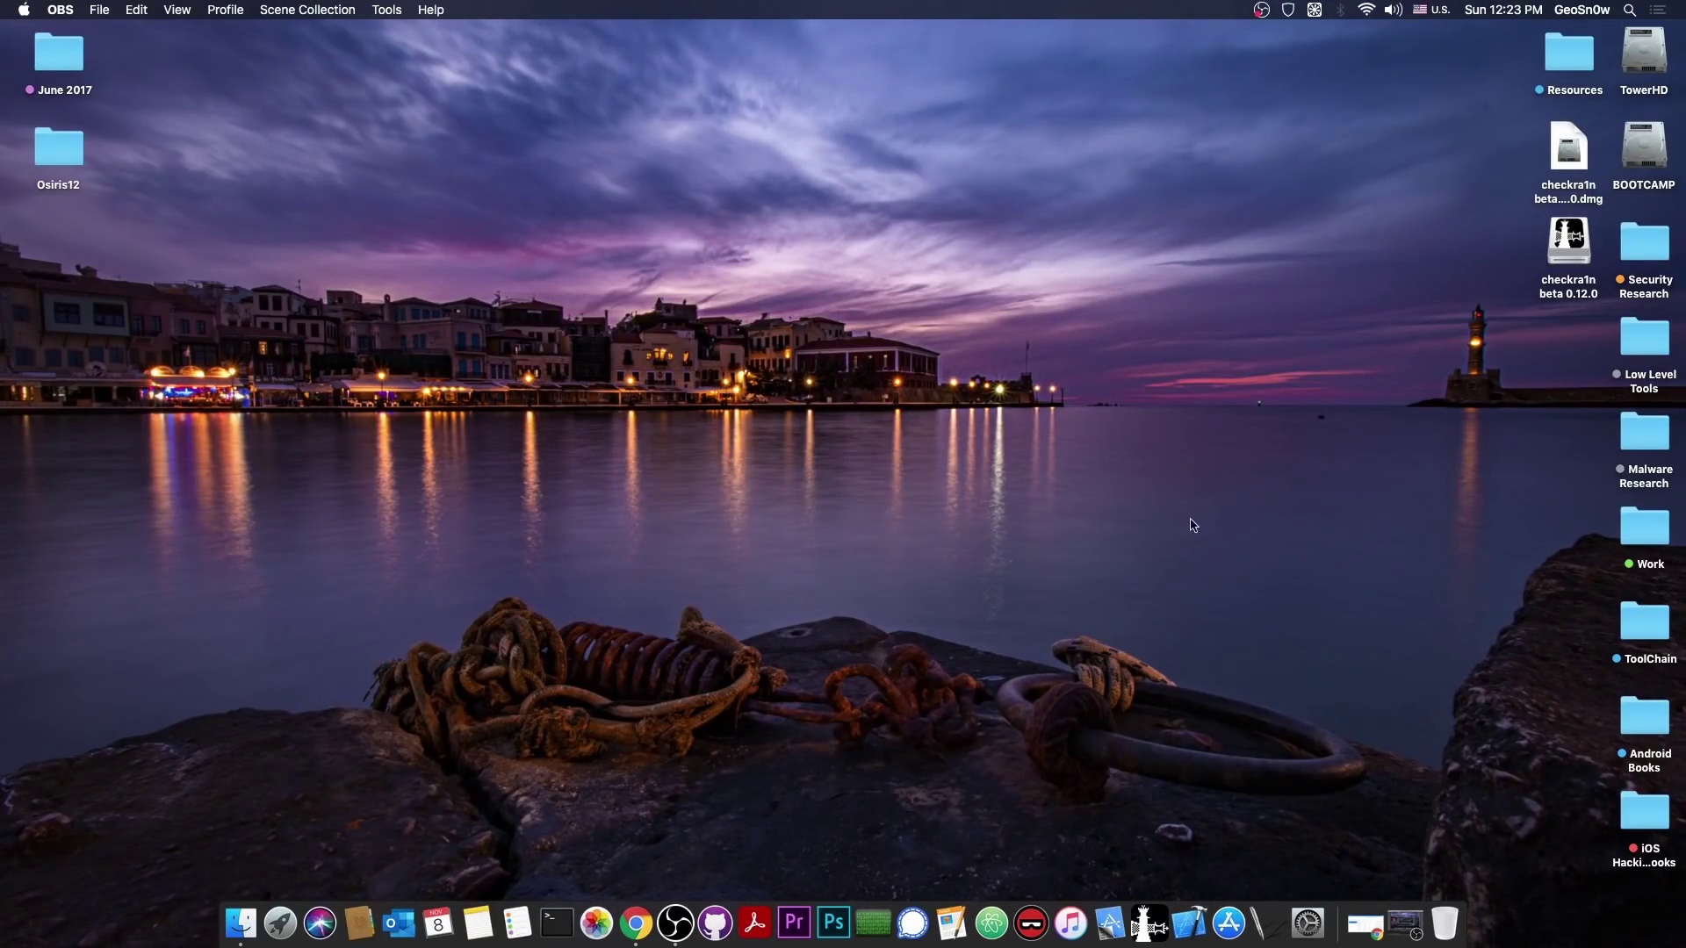
# - Restore the minimized Chrome window showing the iPhone X (GSM) IPSW downloads page
pyautogui.click(1365, 922)
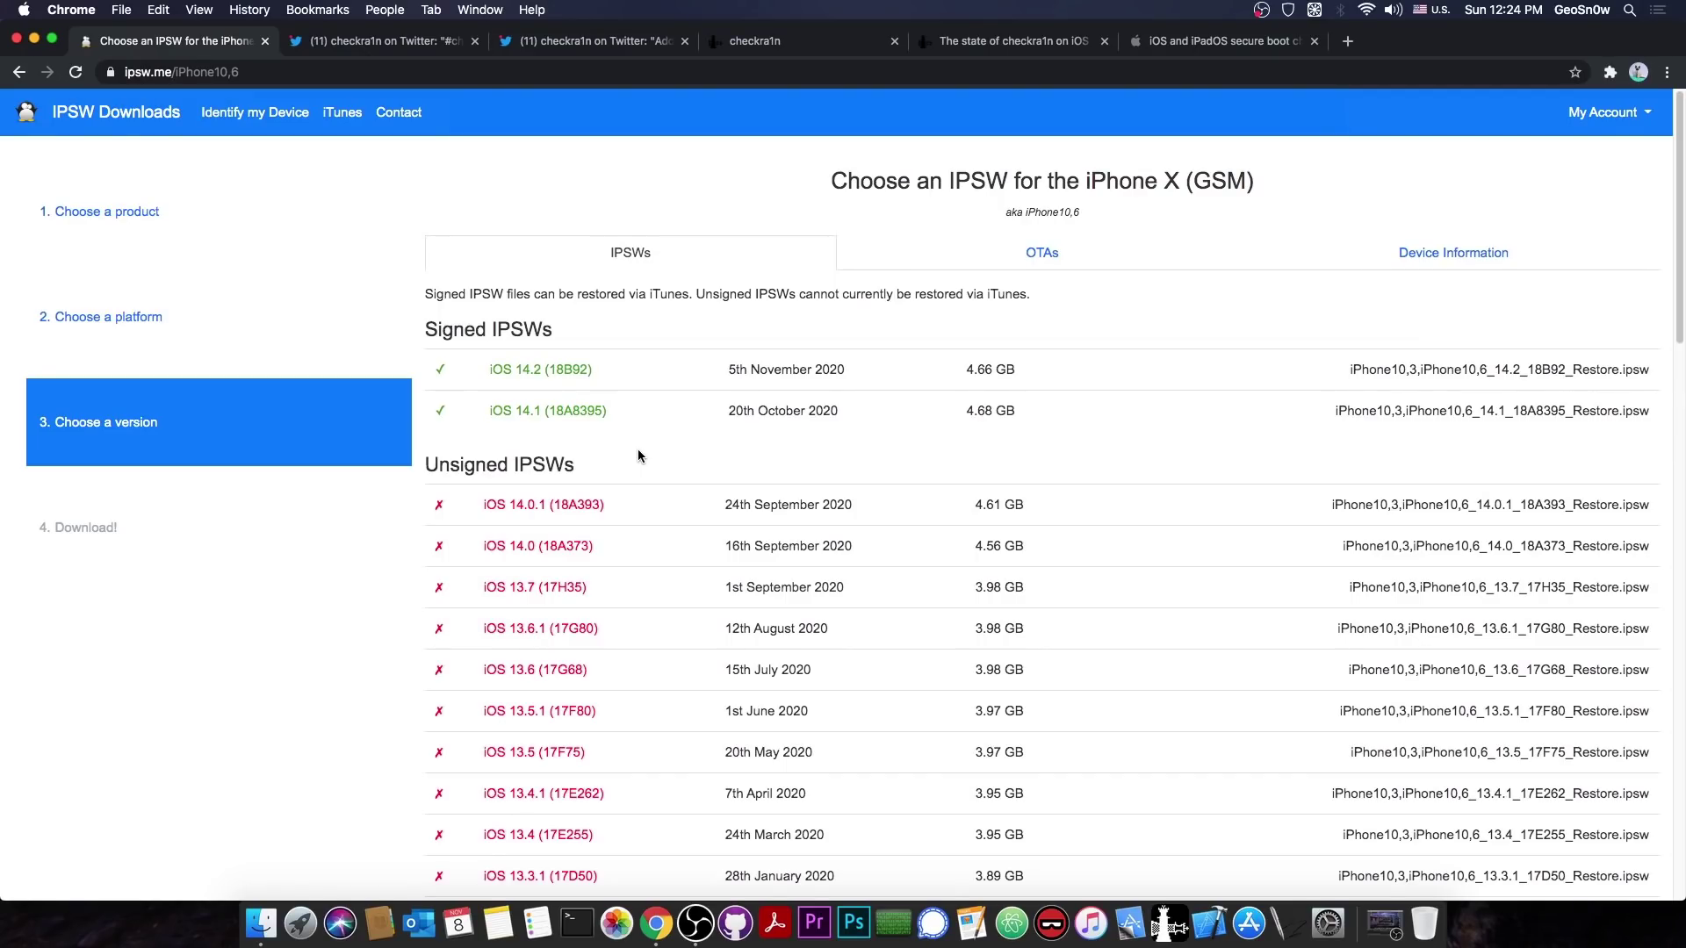
# - Switch to the next tab to show the checkra1n website (checkra.in)
pyautogui.hotkey('ctrl', 'Tab')
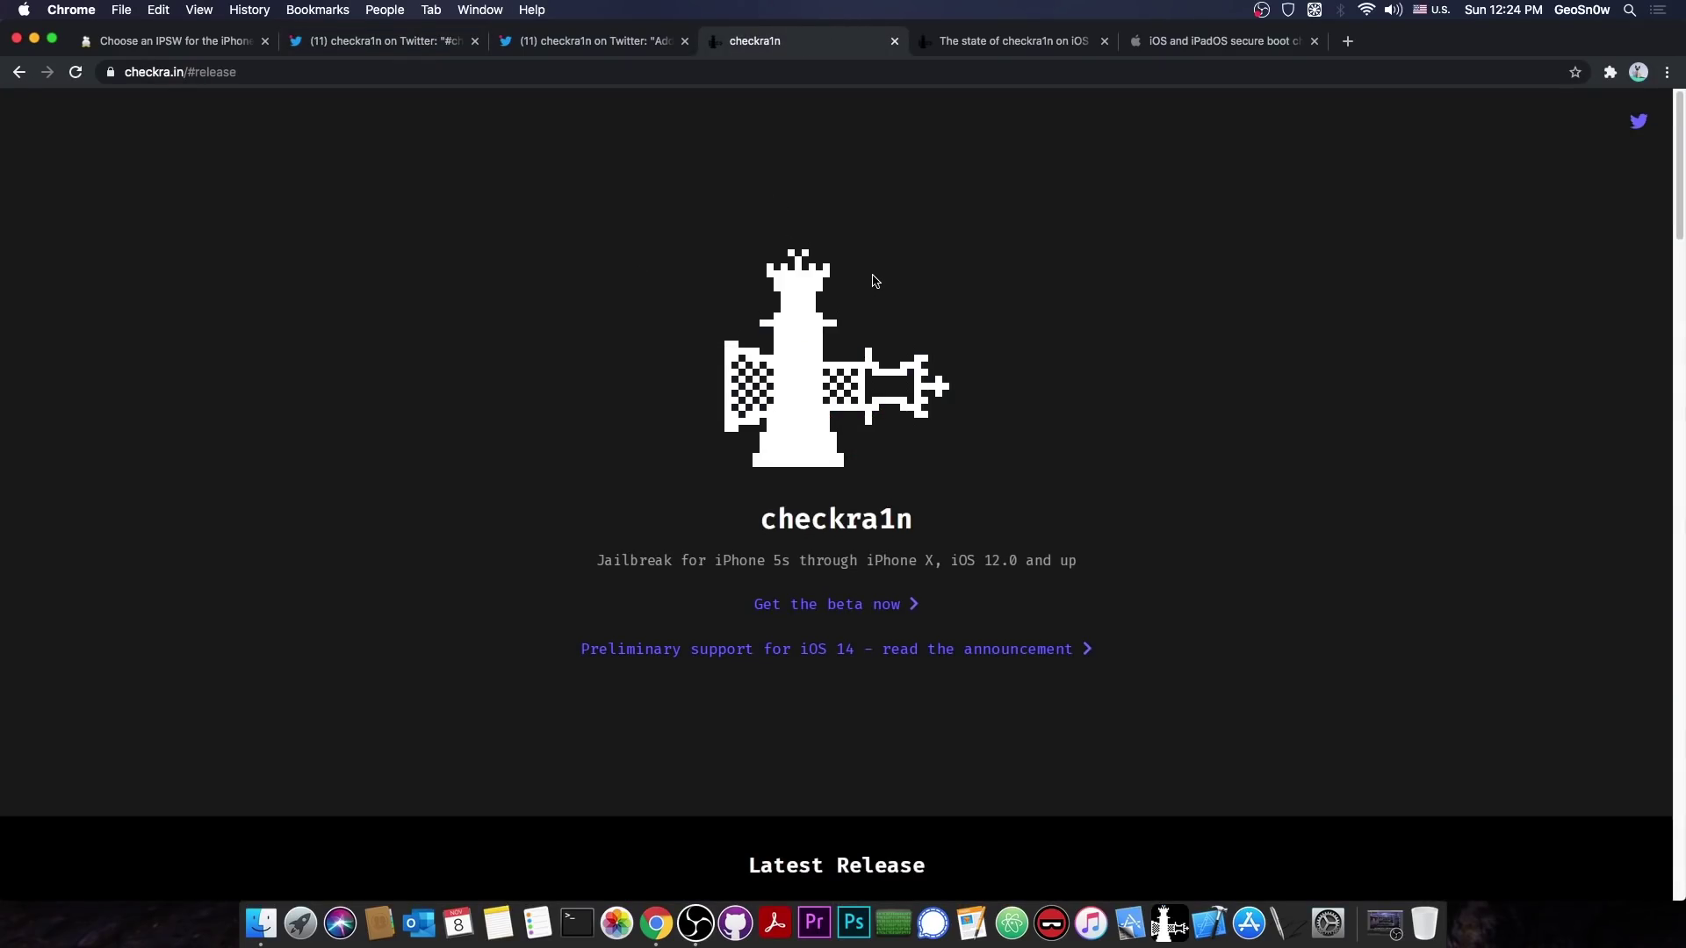
# - Compare the checkra1n 0.12.0 release notes with the iPhone X IPSW list, then open the iOS 14 article
pyautogui.scroll(-5, 873, 281)
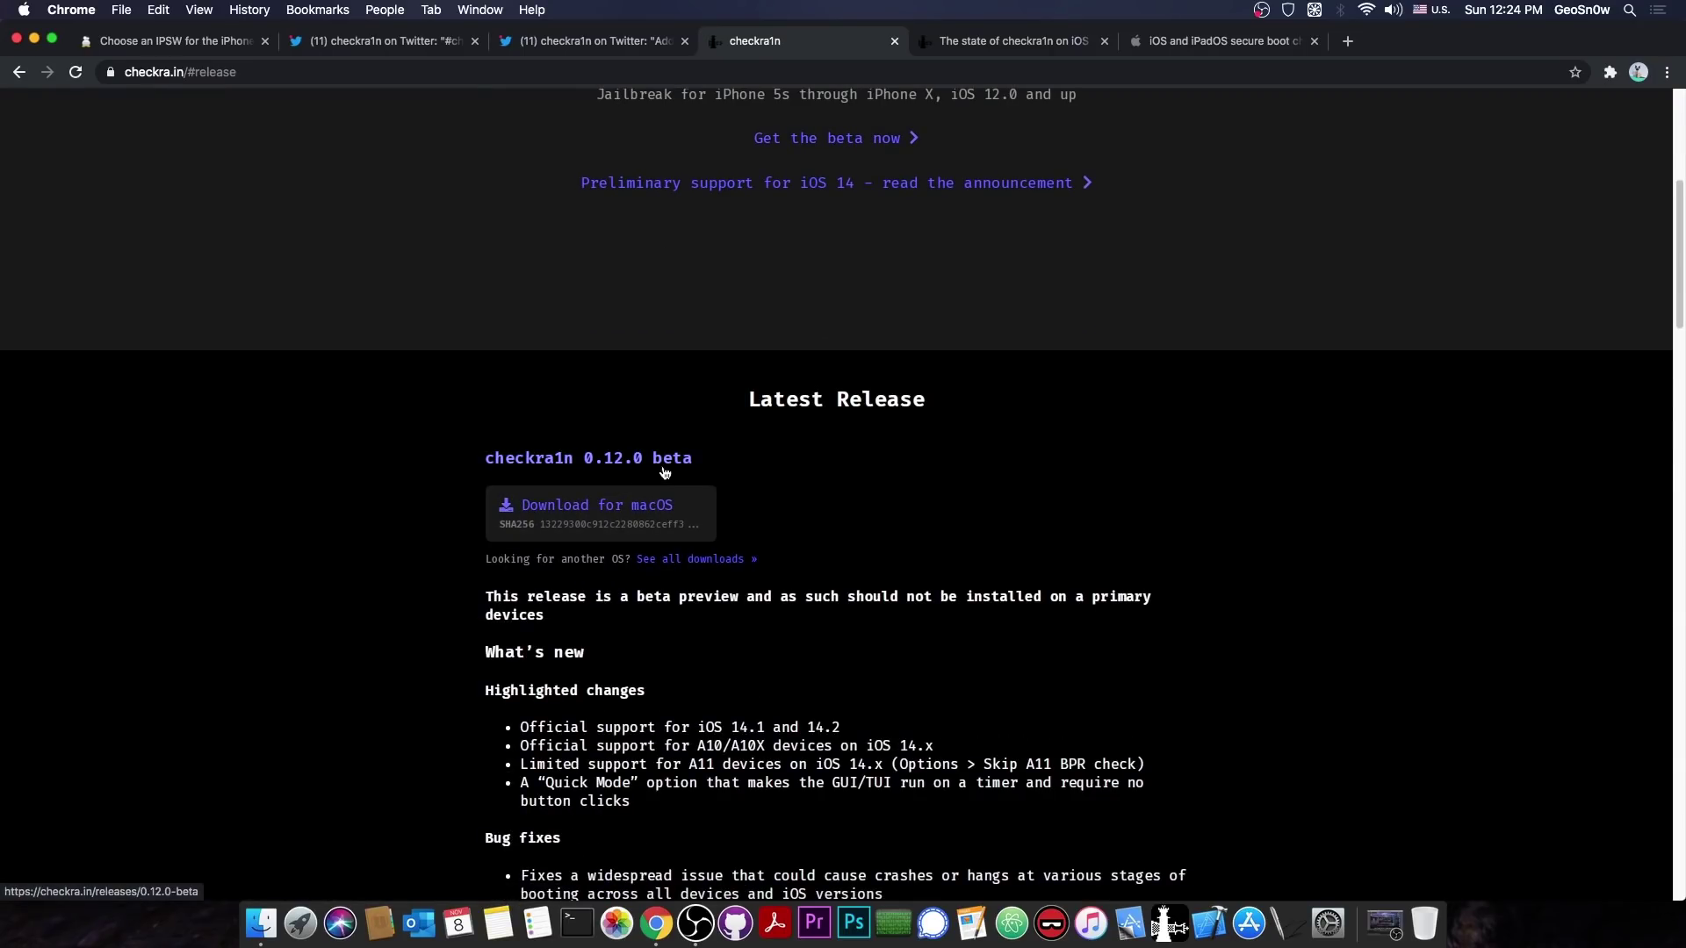
pyautogui.scroll(-5, 771, 509)
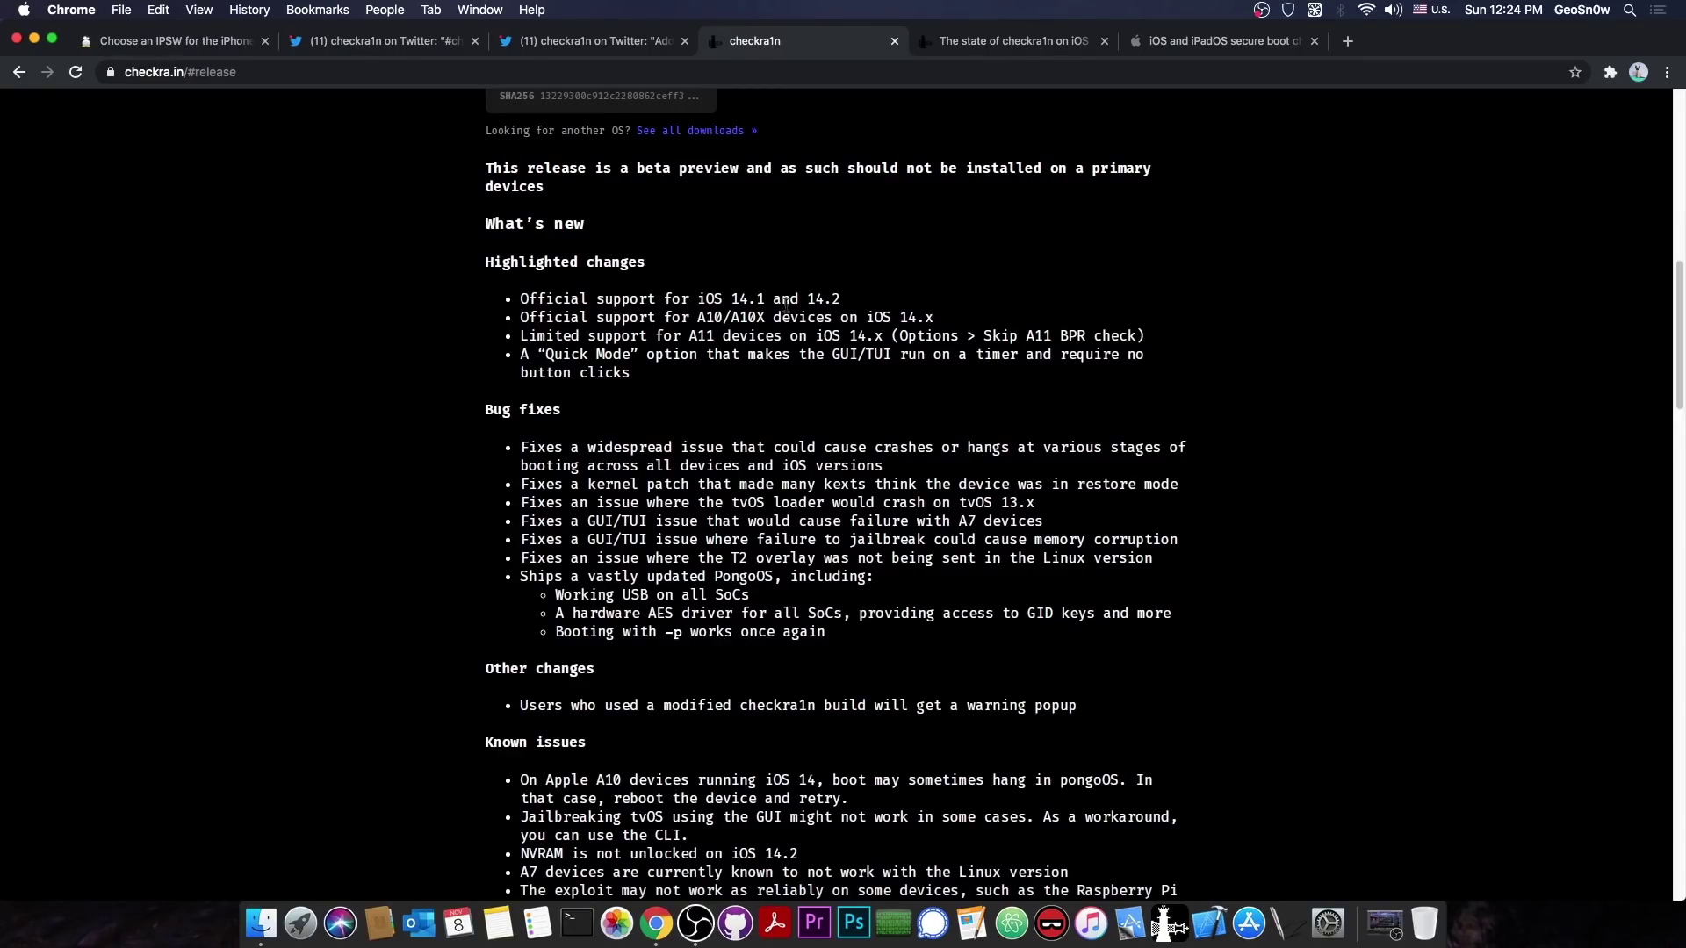
pyautogui.click(169, 37)
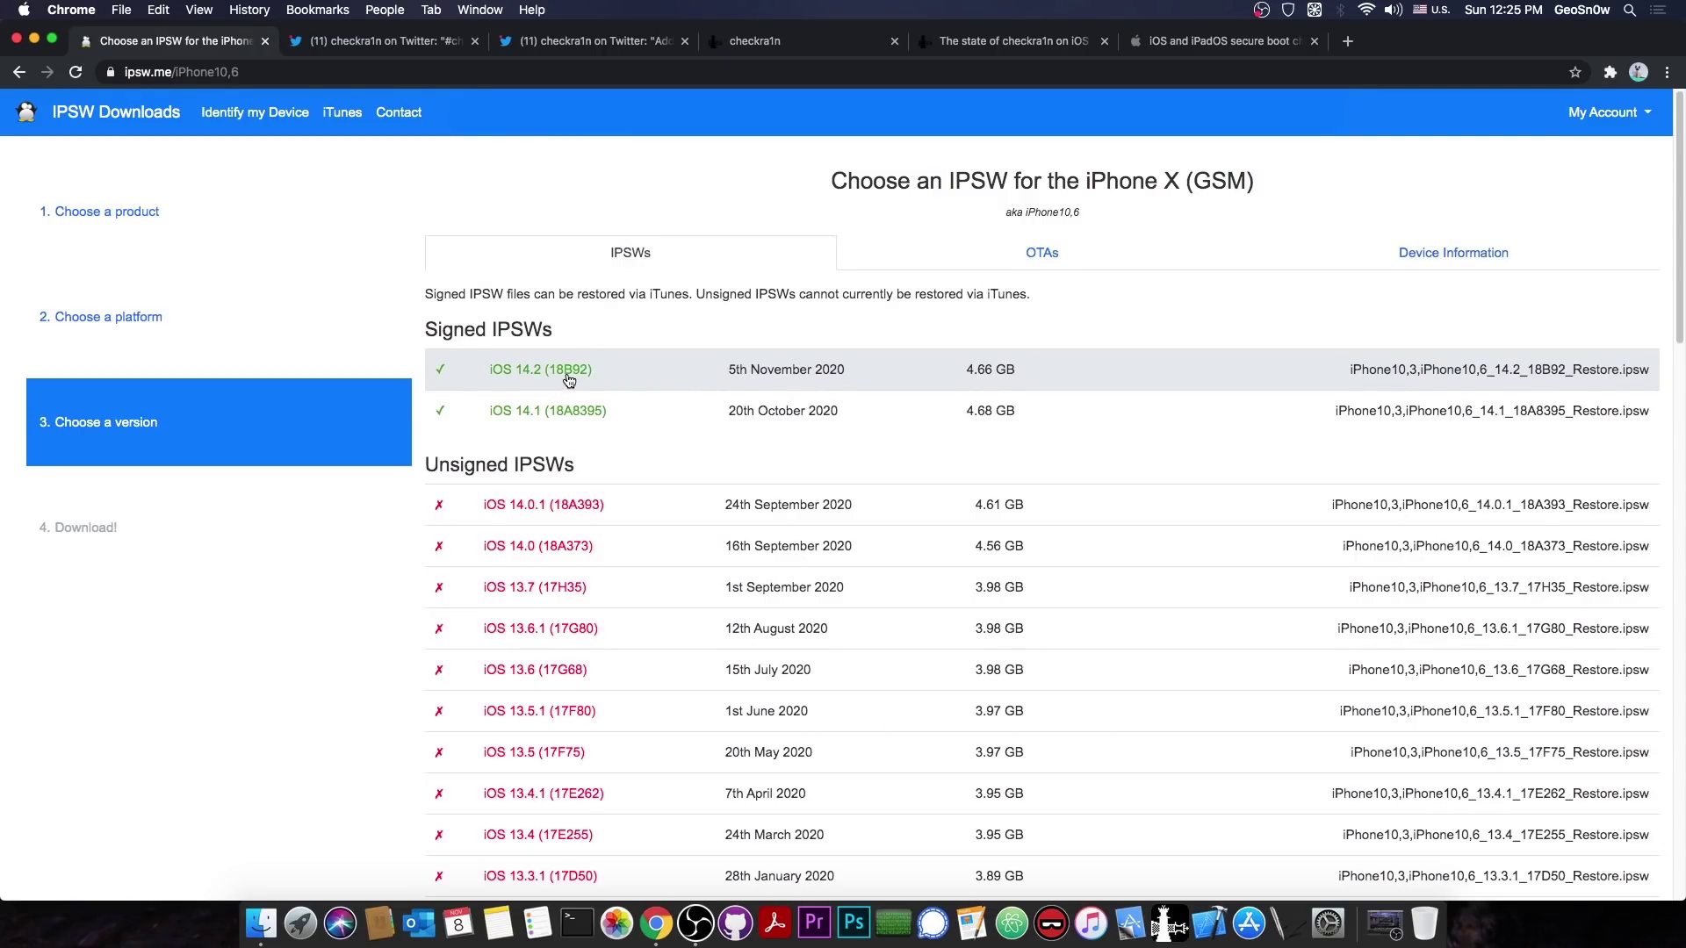
pyautogui.click(817, 48)
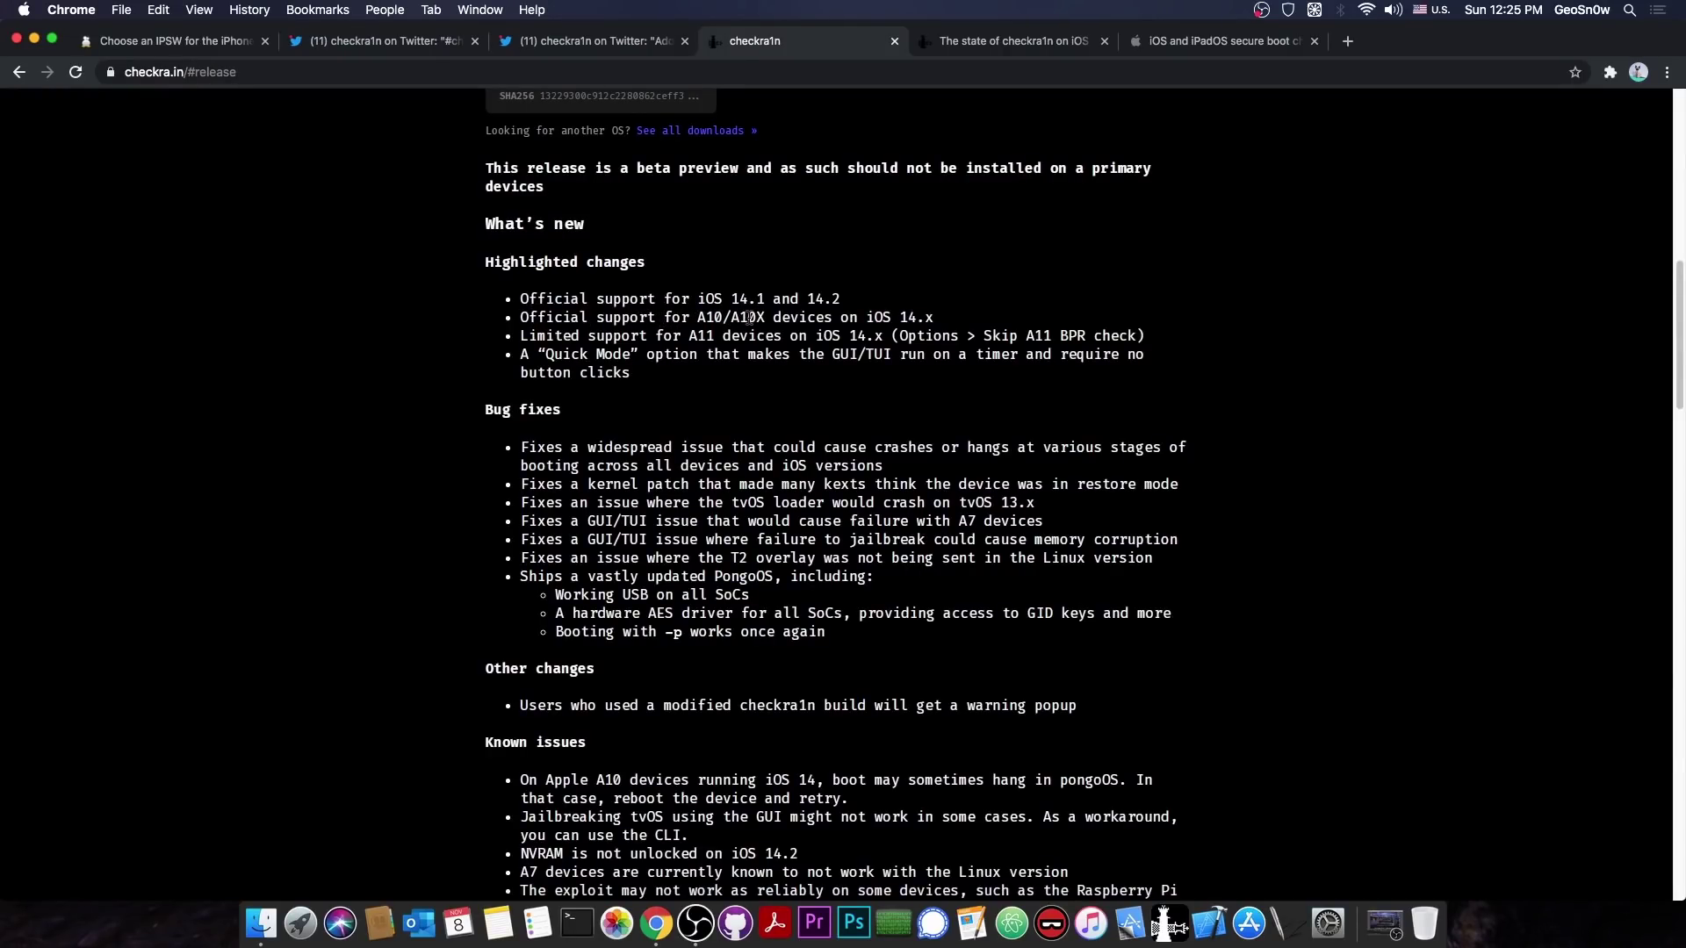
pyautogui.hotkey('ctrl', 'Tab')
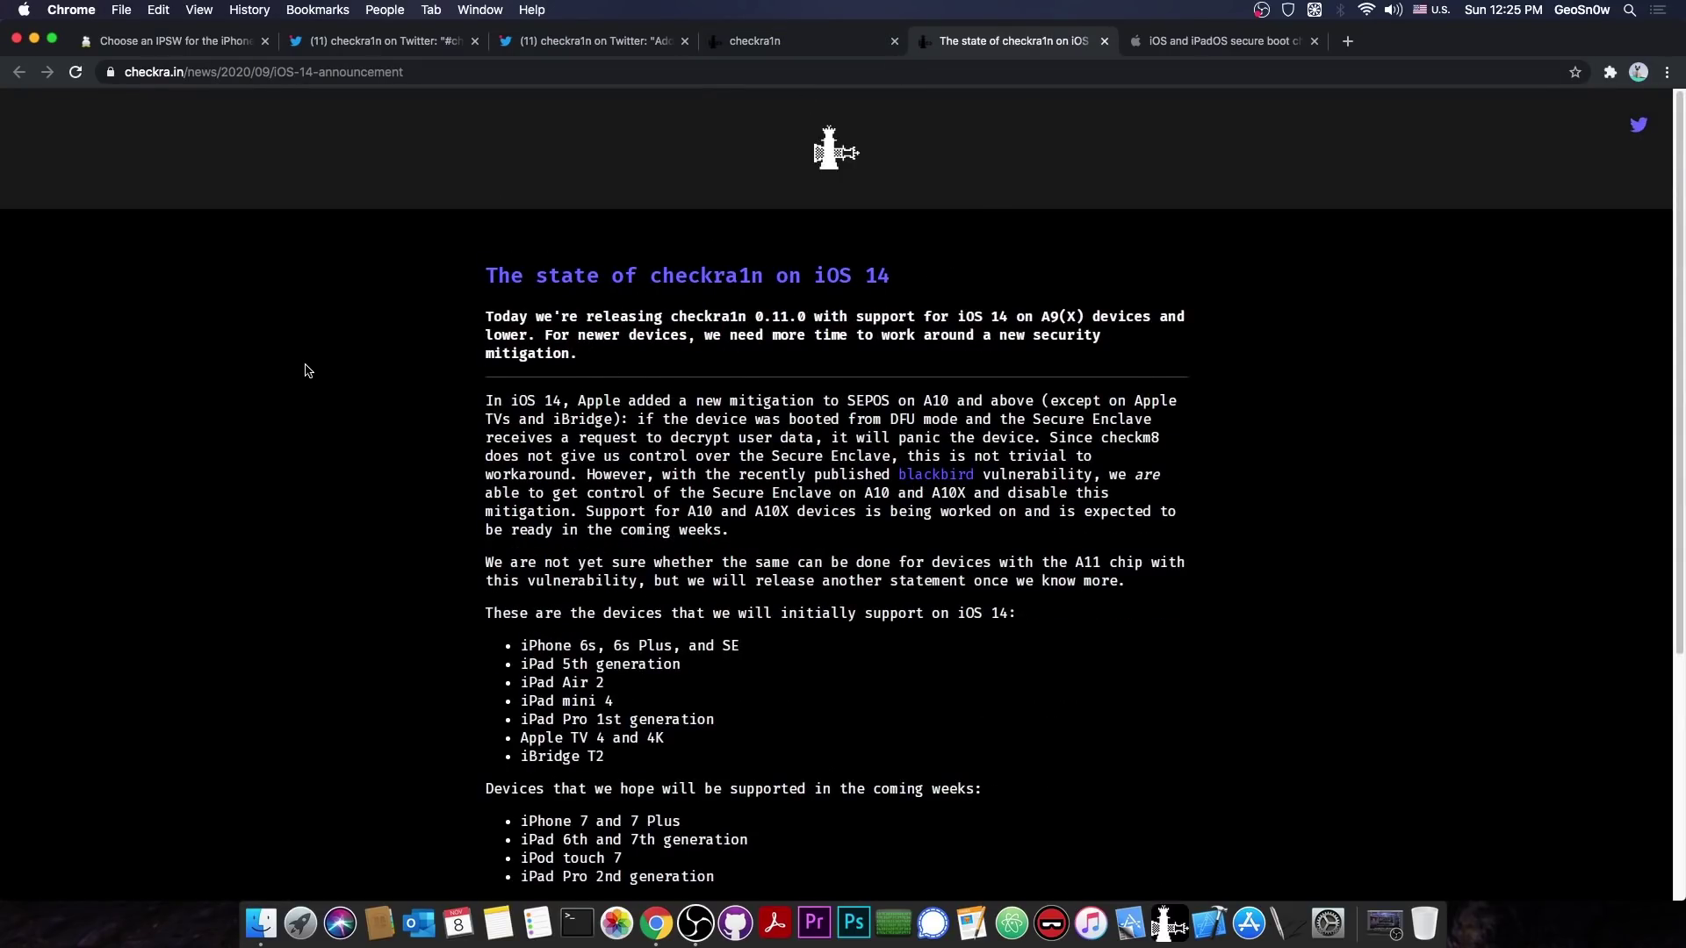
# - Read through 'The state of checkra1n on iOS 14' article, then return to the checkra1n release tab
pyautogui.scroll(-1, 309, 369)
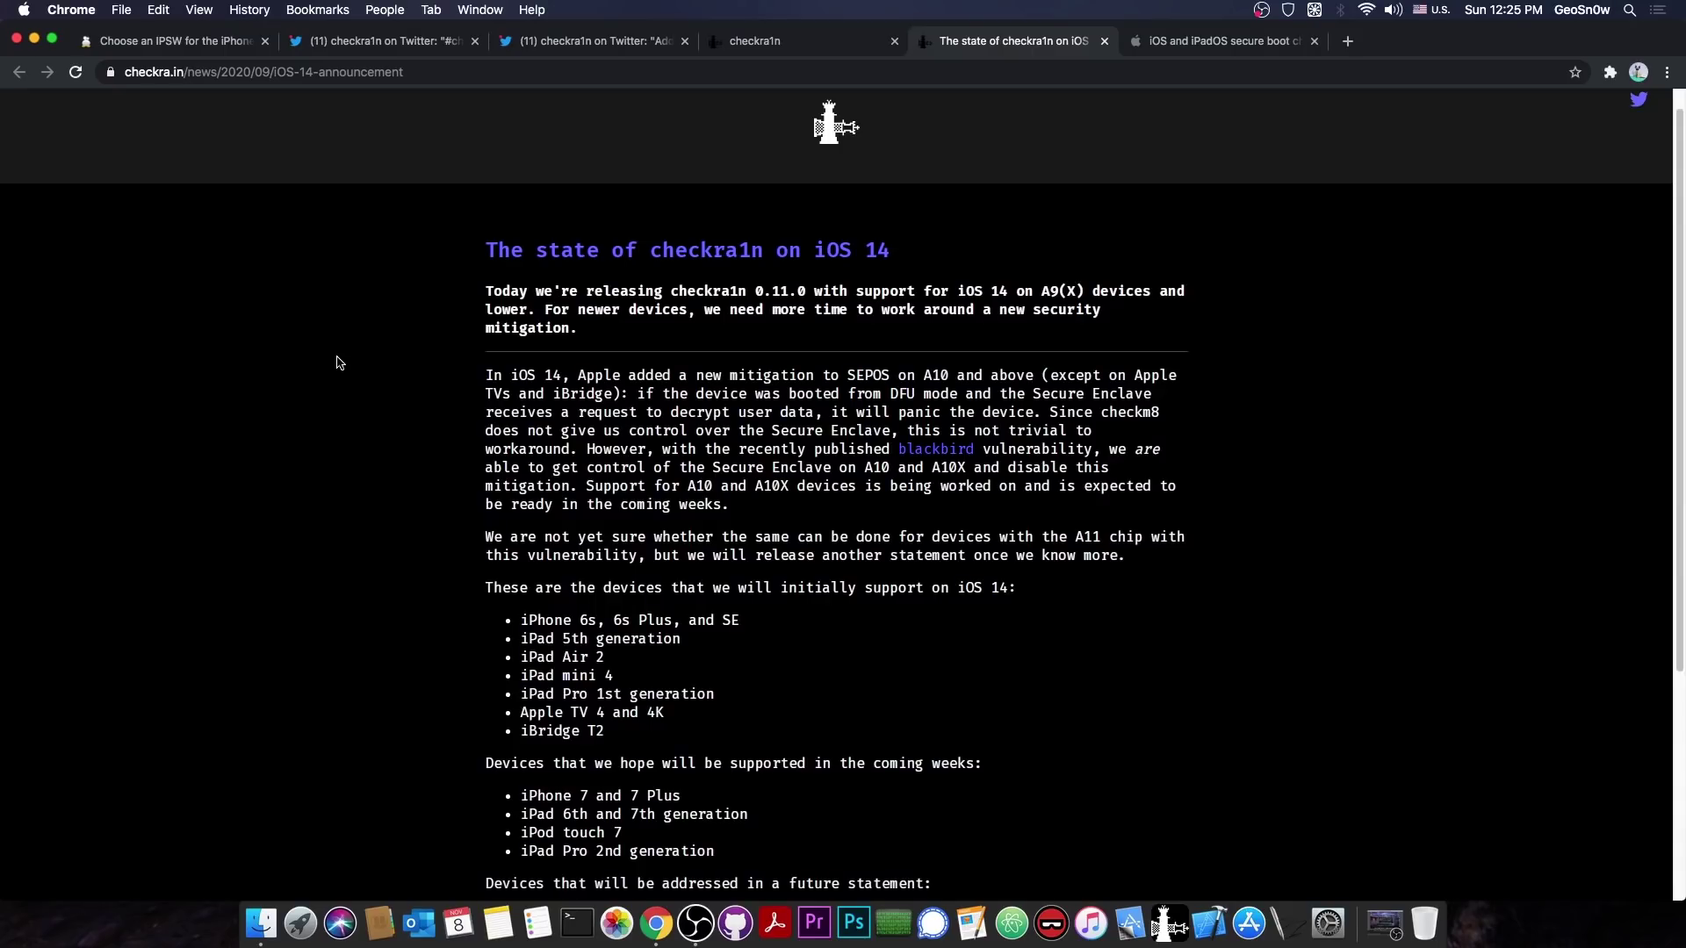
pyautogui.scroll(-3, 347, 372)
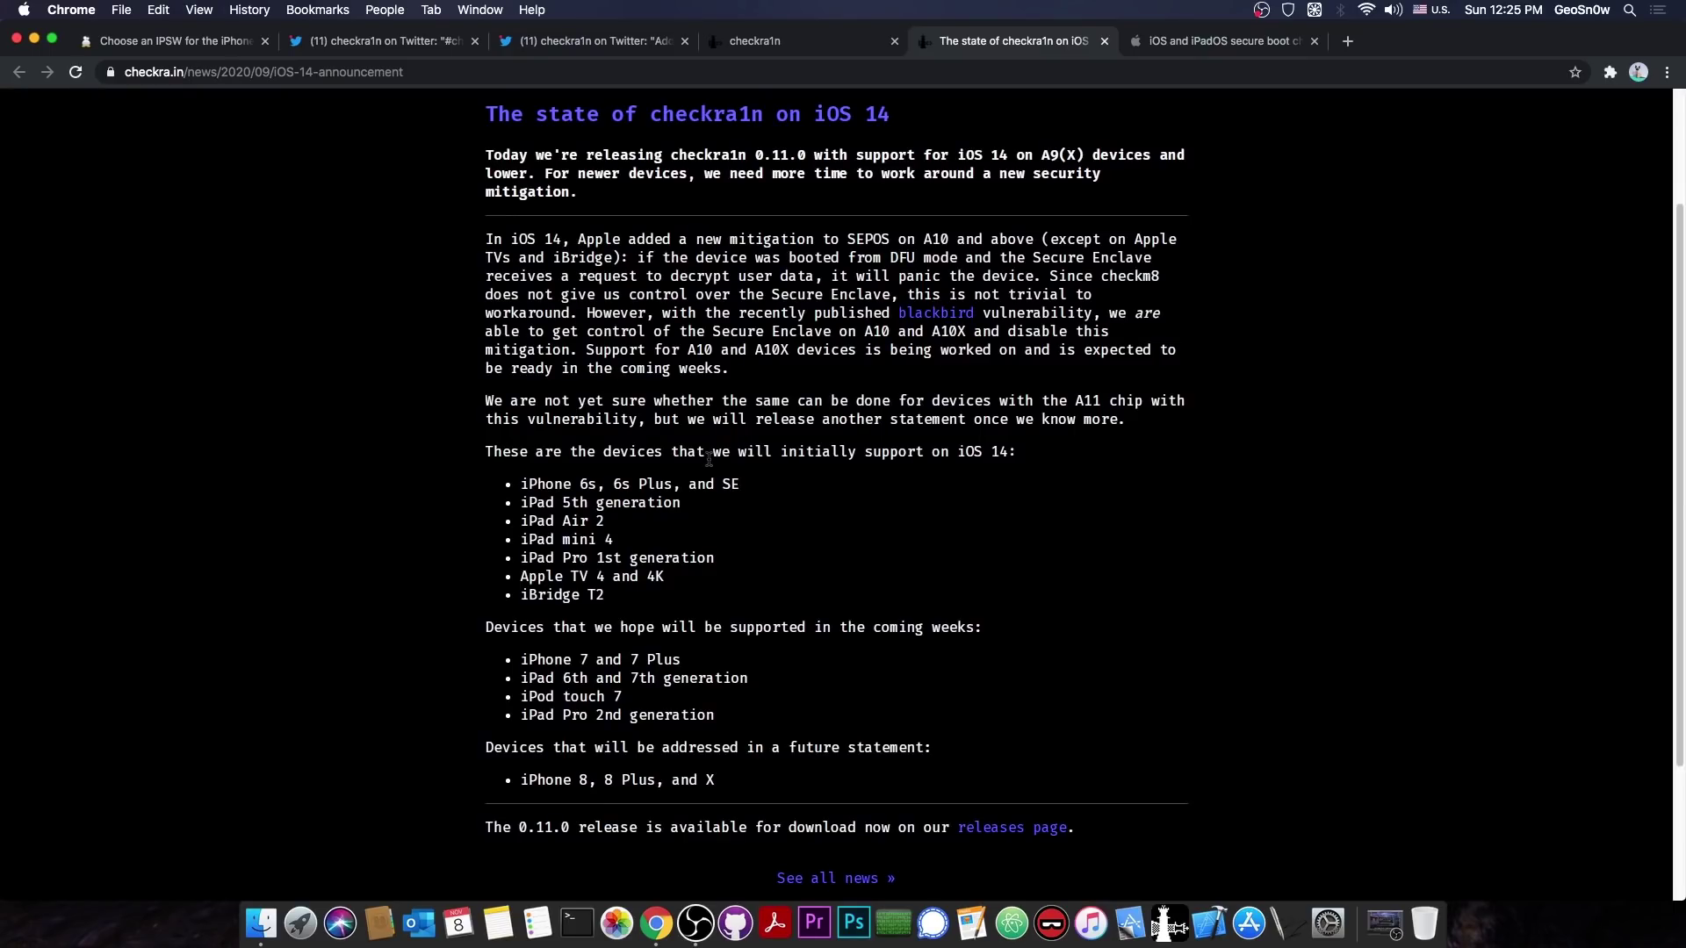
pyautogui.scroll(-4, 708, 459)
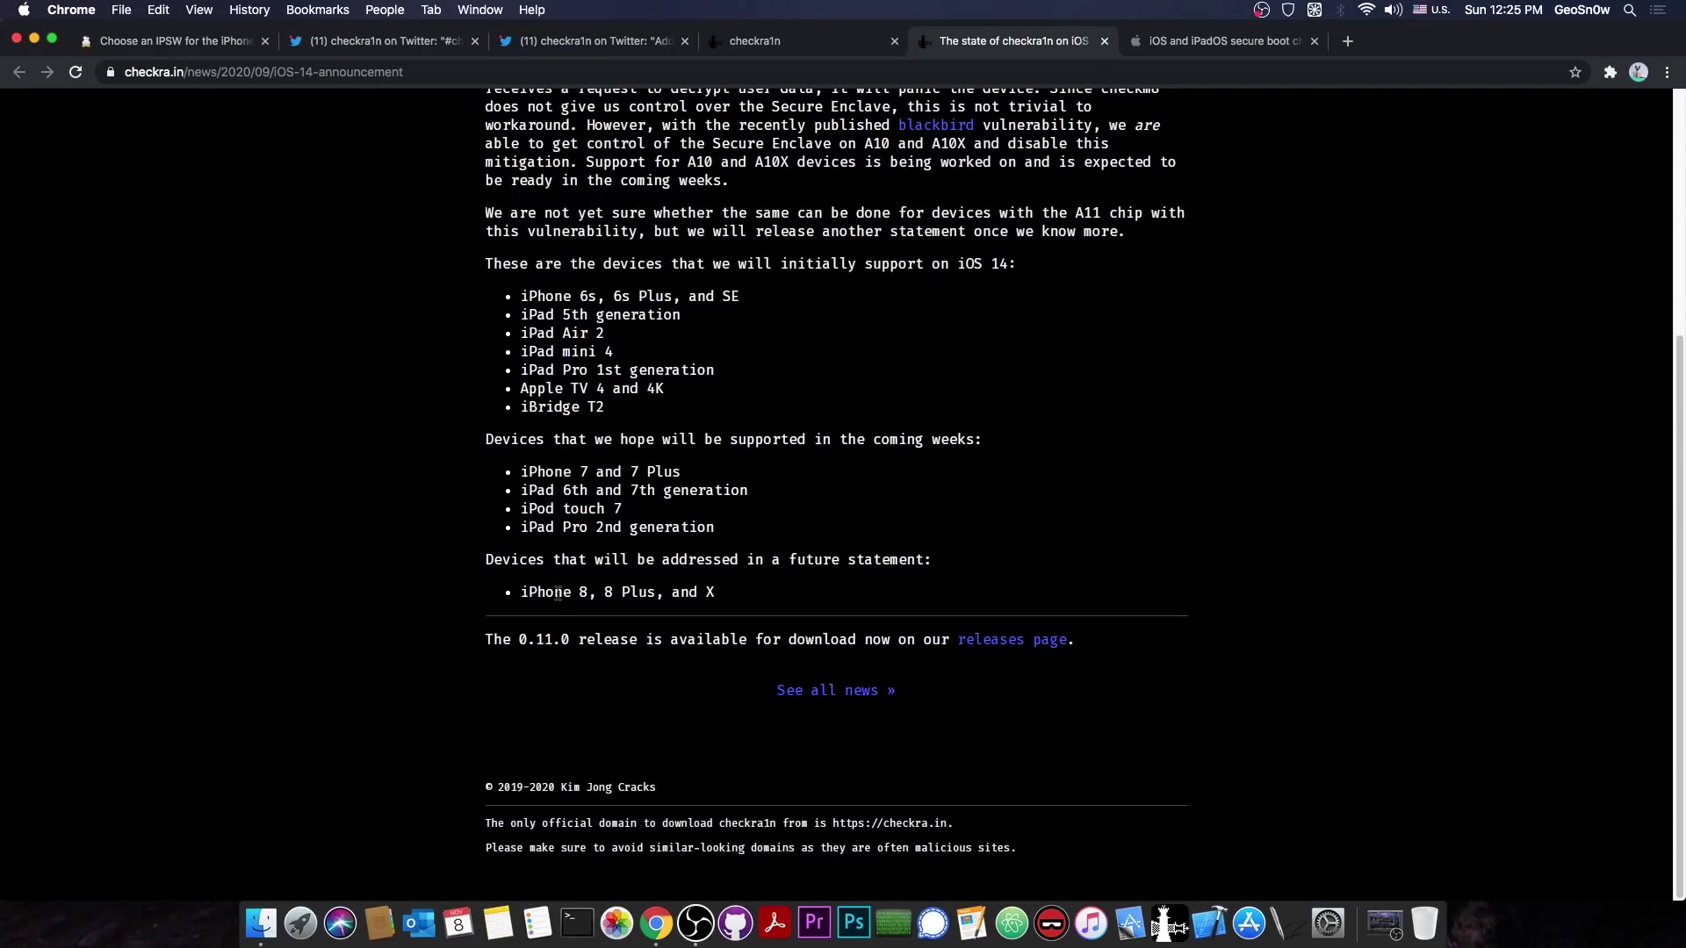
pyautogui.hotkey('ctrl', 'shift', 'Tab')
# - Scroll through the checkra1n page reviewing the 0.12.0 beta notes on iOS 14.1 and 14.2 support
pyautogui.scroll(5, 904, 342)
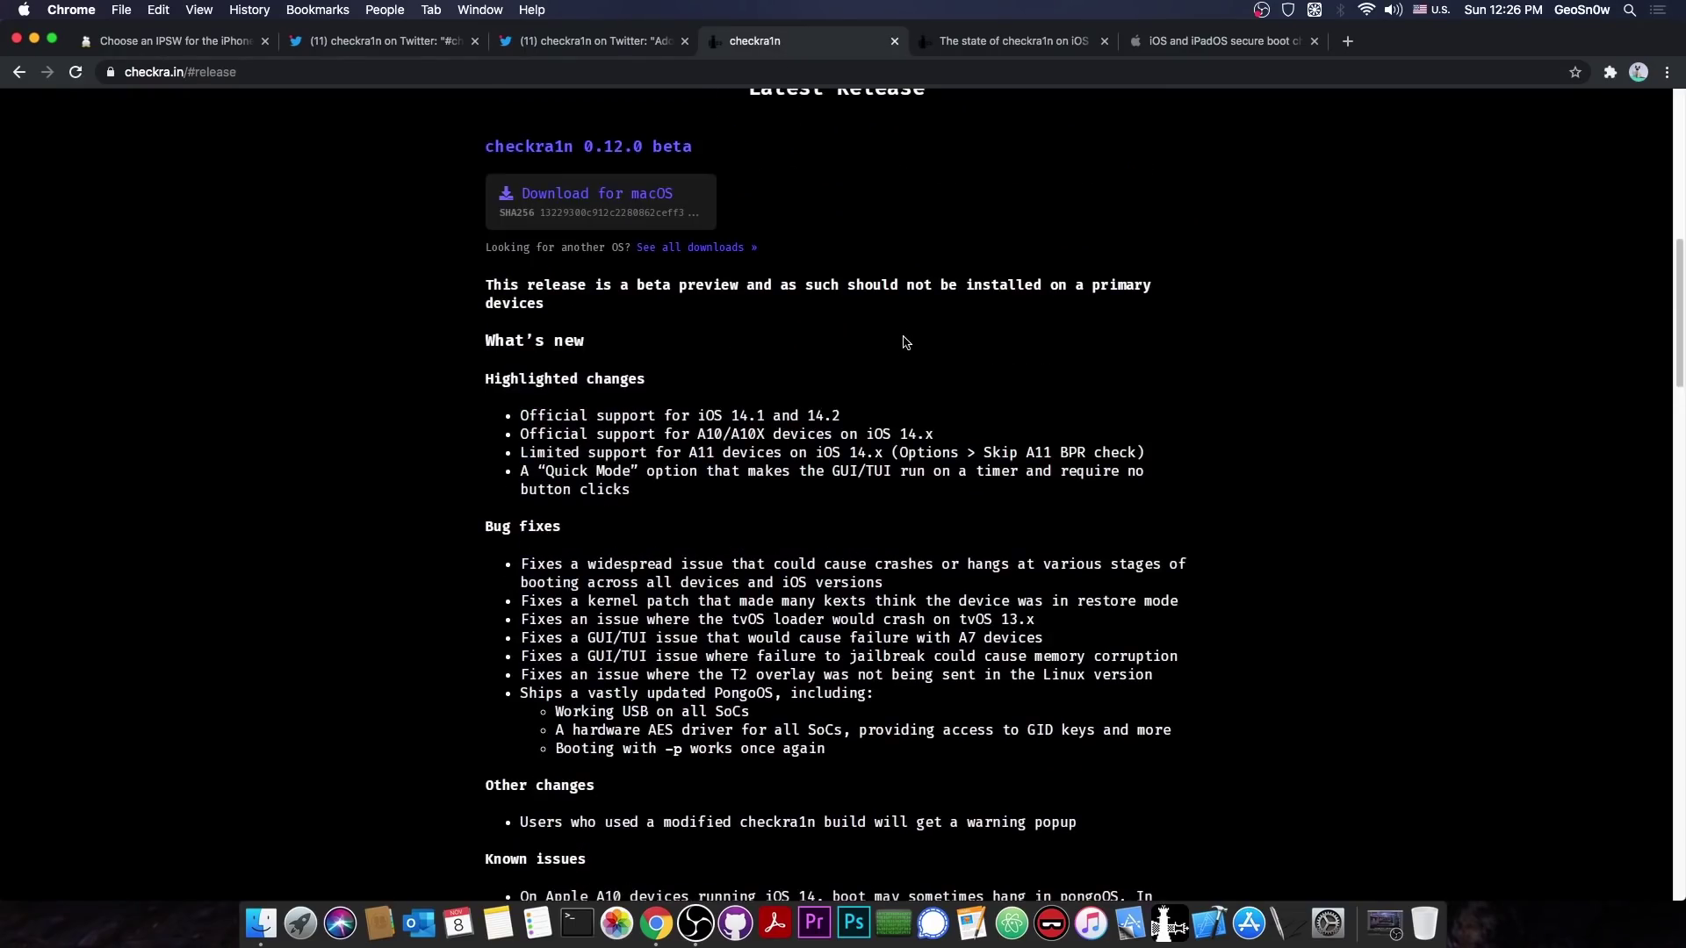
pyautogui.scroll(4, 907, 345)
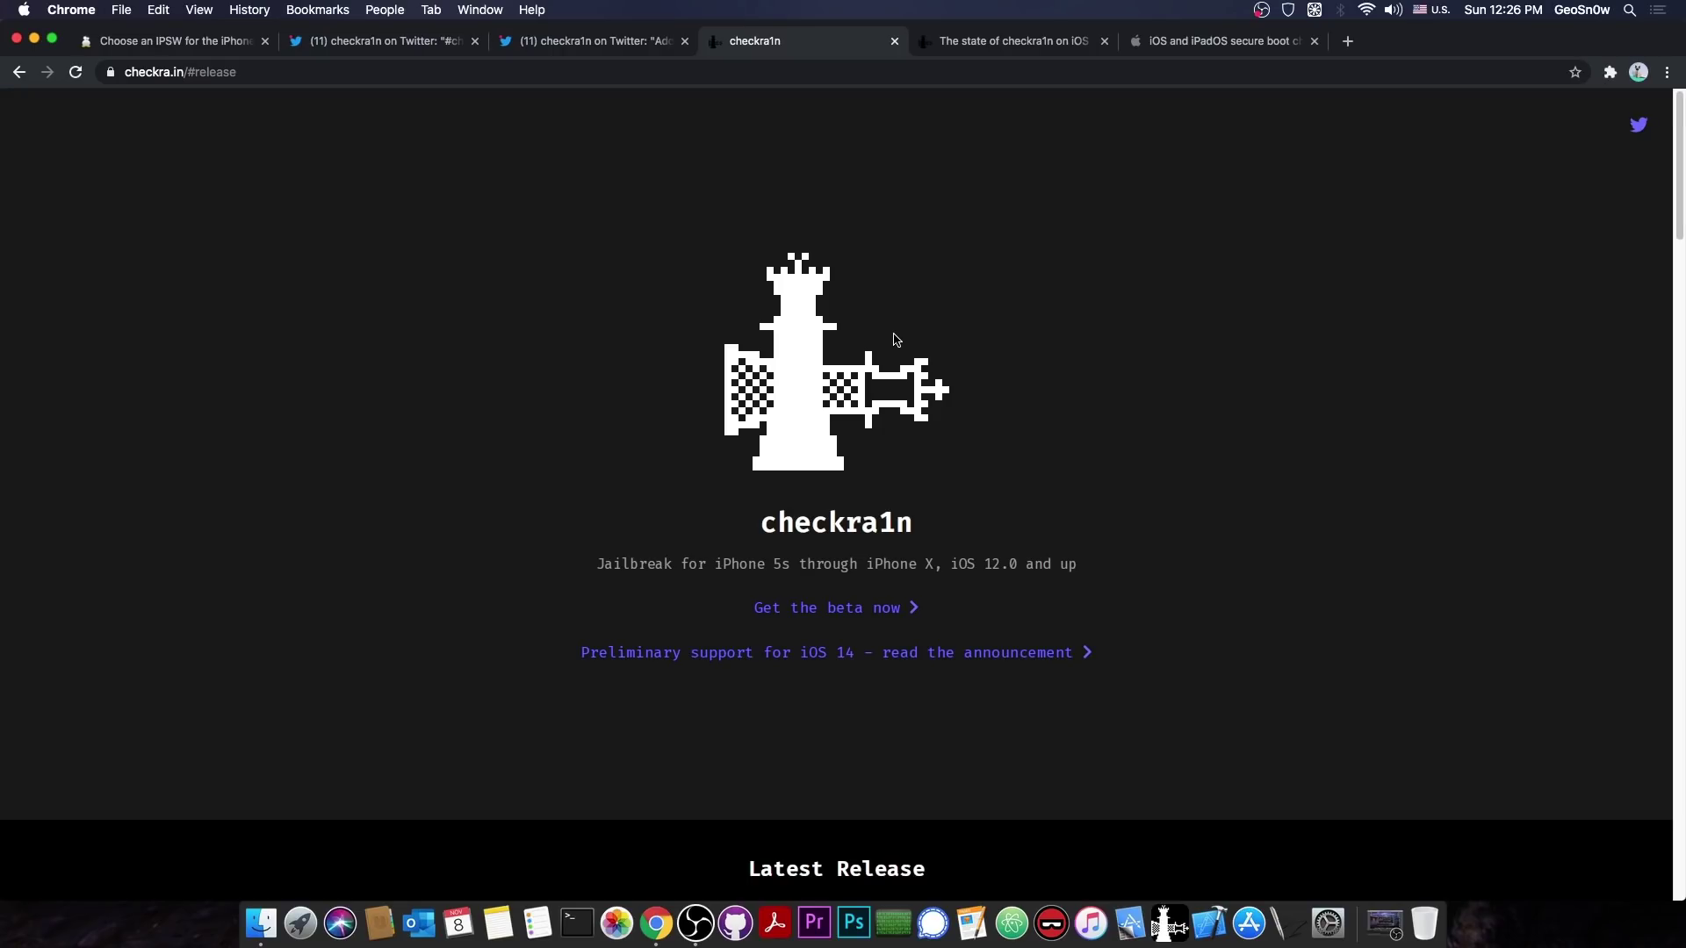
pyautogui.scroll(-7, 896, 340)
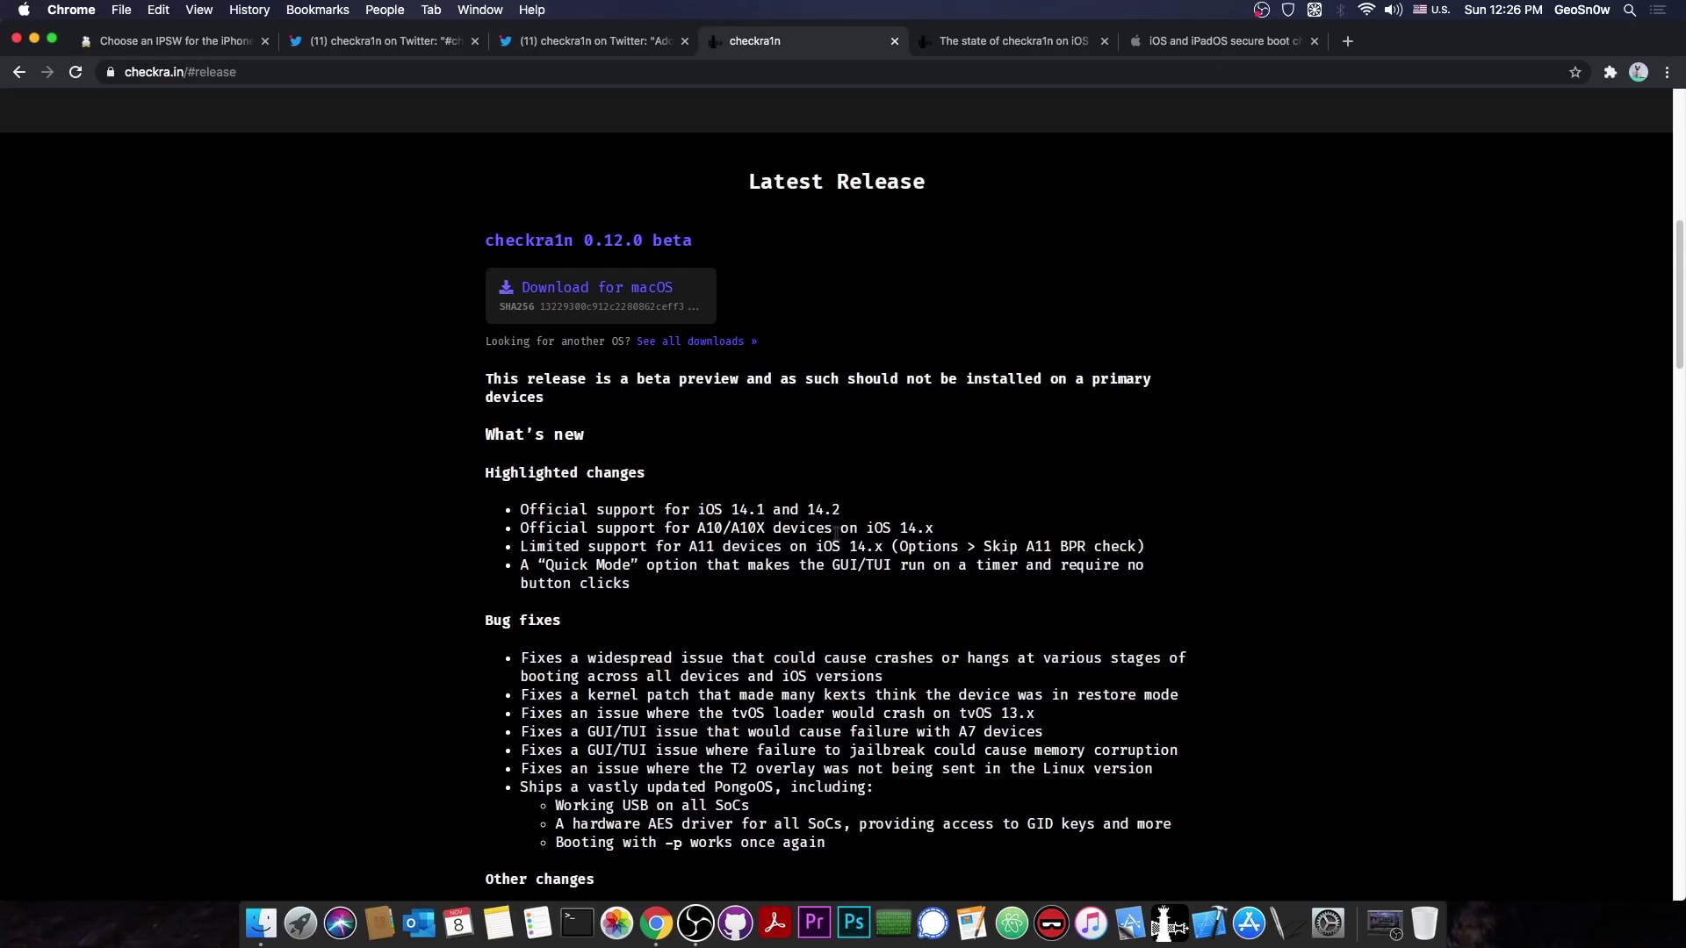
pyautogui.scroll(1, 686, 532)
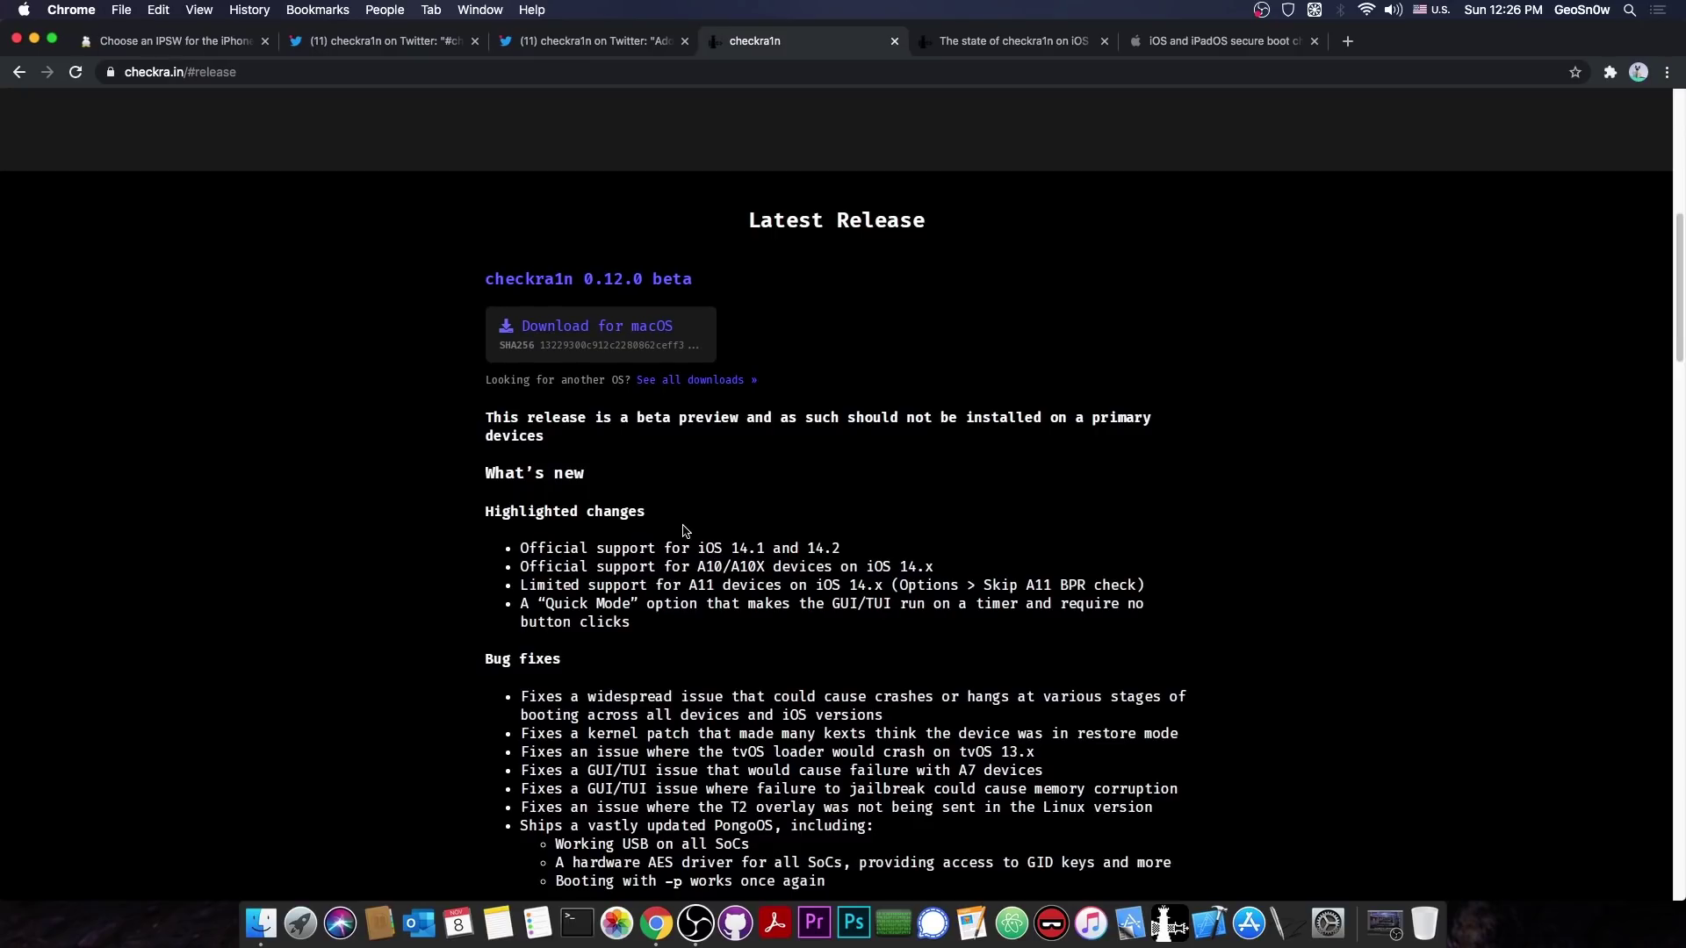
pyautogui.scroll(10, 688, 509)
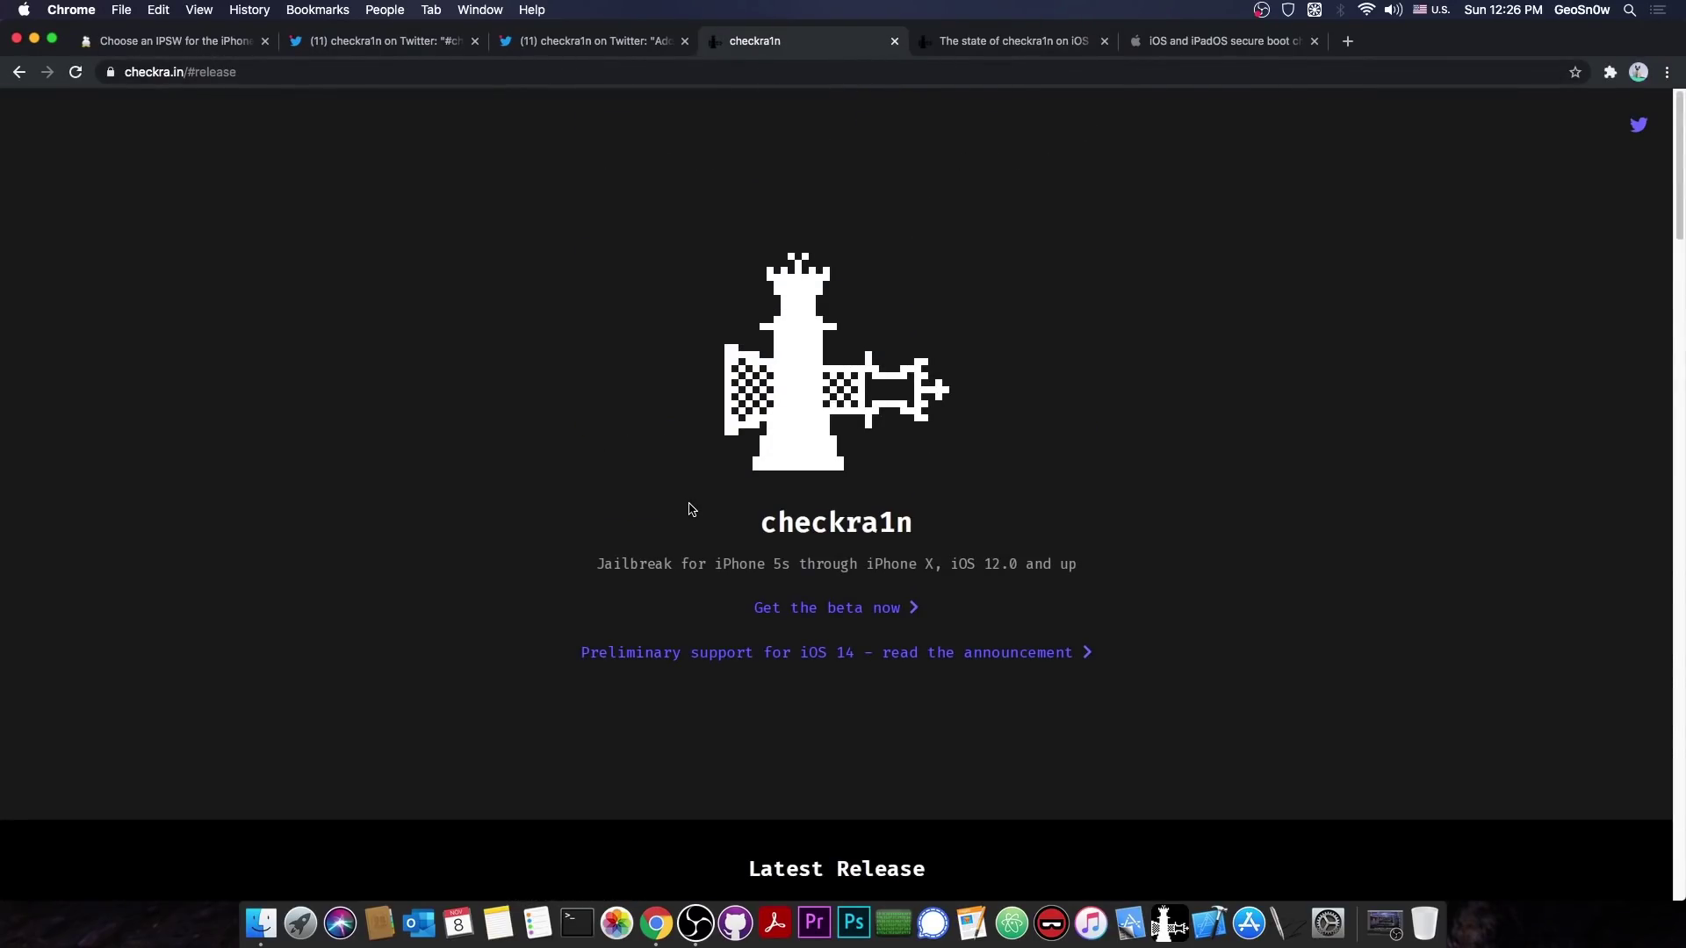
# - Glance at the 0.12.0 tweet thread and release notes, then switch to Apple's secure boot chain article
pyautogui.click(356, 41)
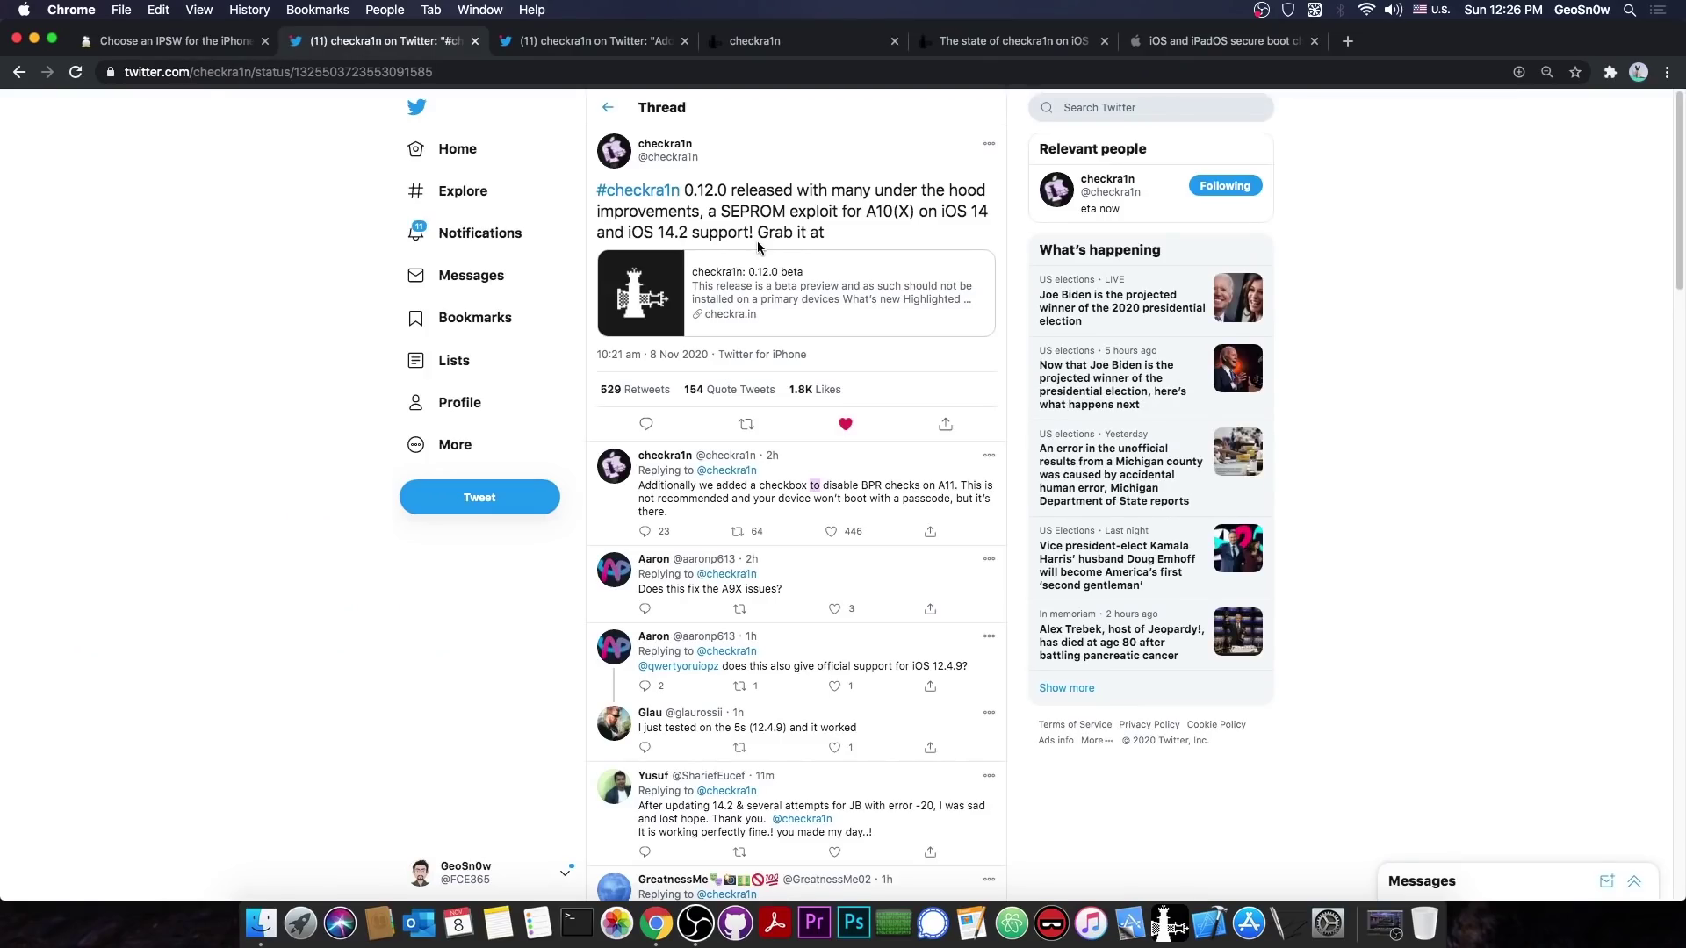
pyautogui.click(790, 41)
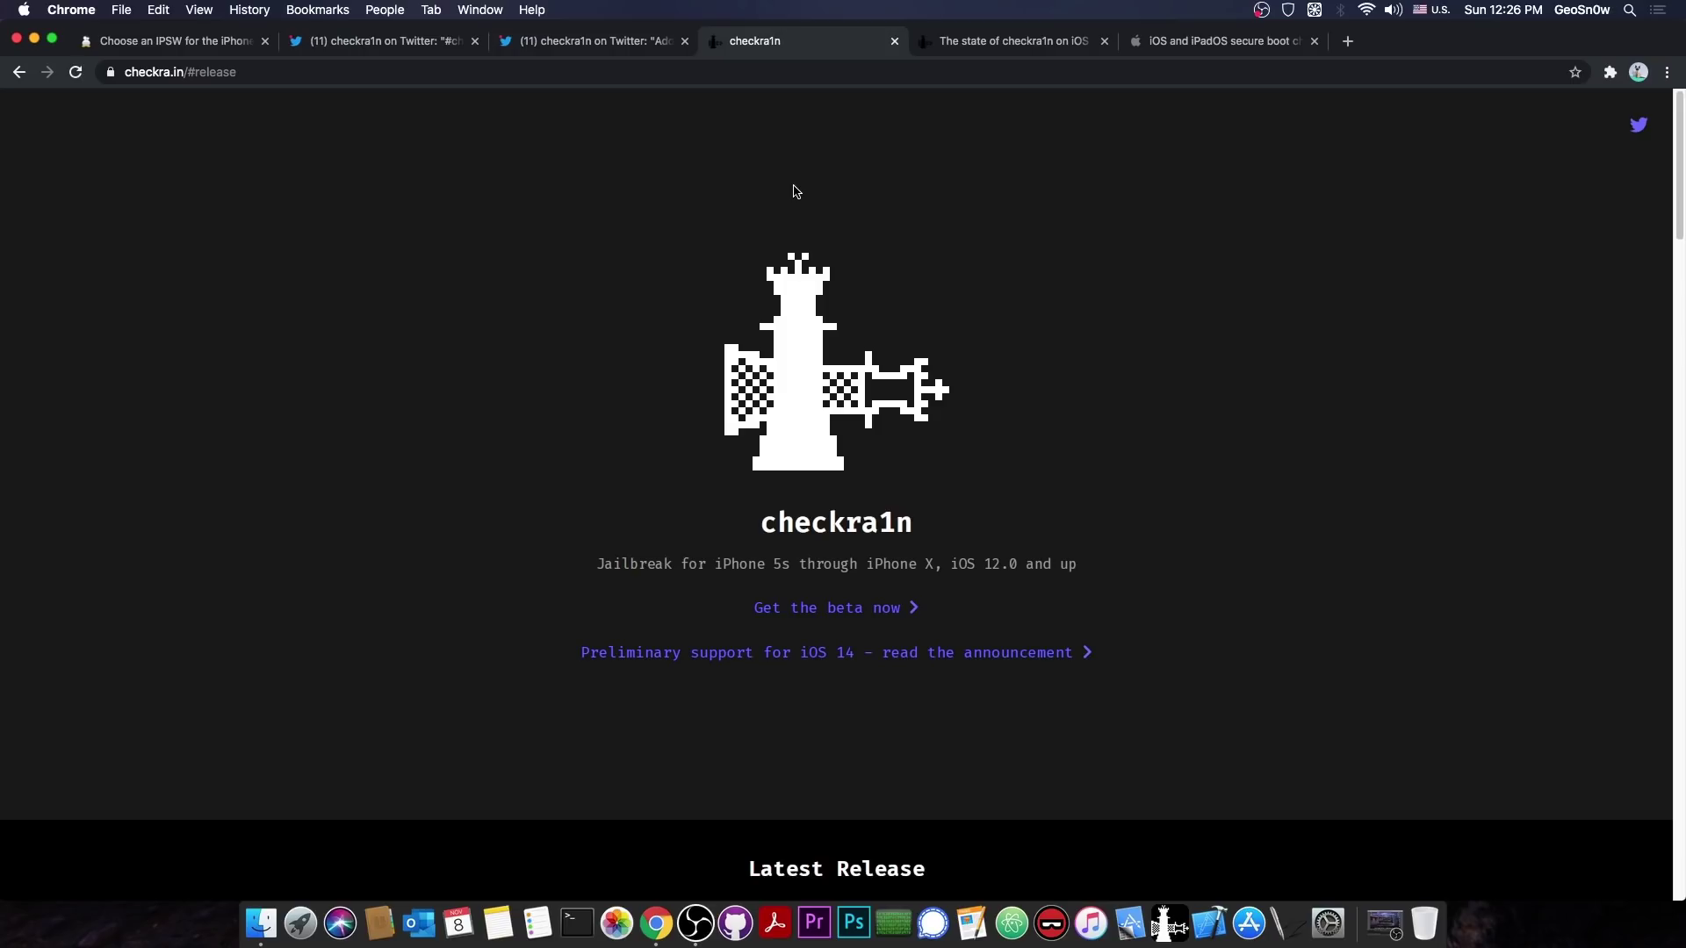
pyautogui.scroll(-8, 795, 191)
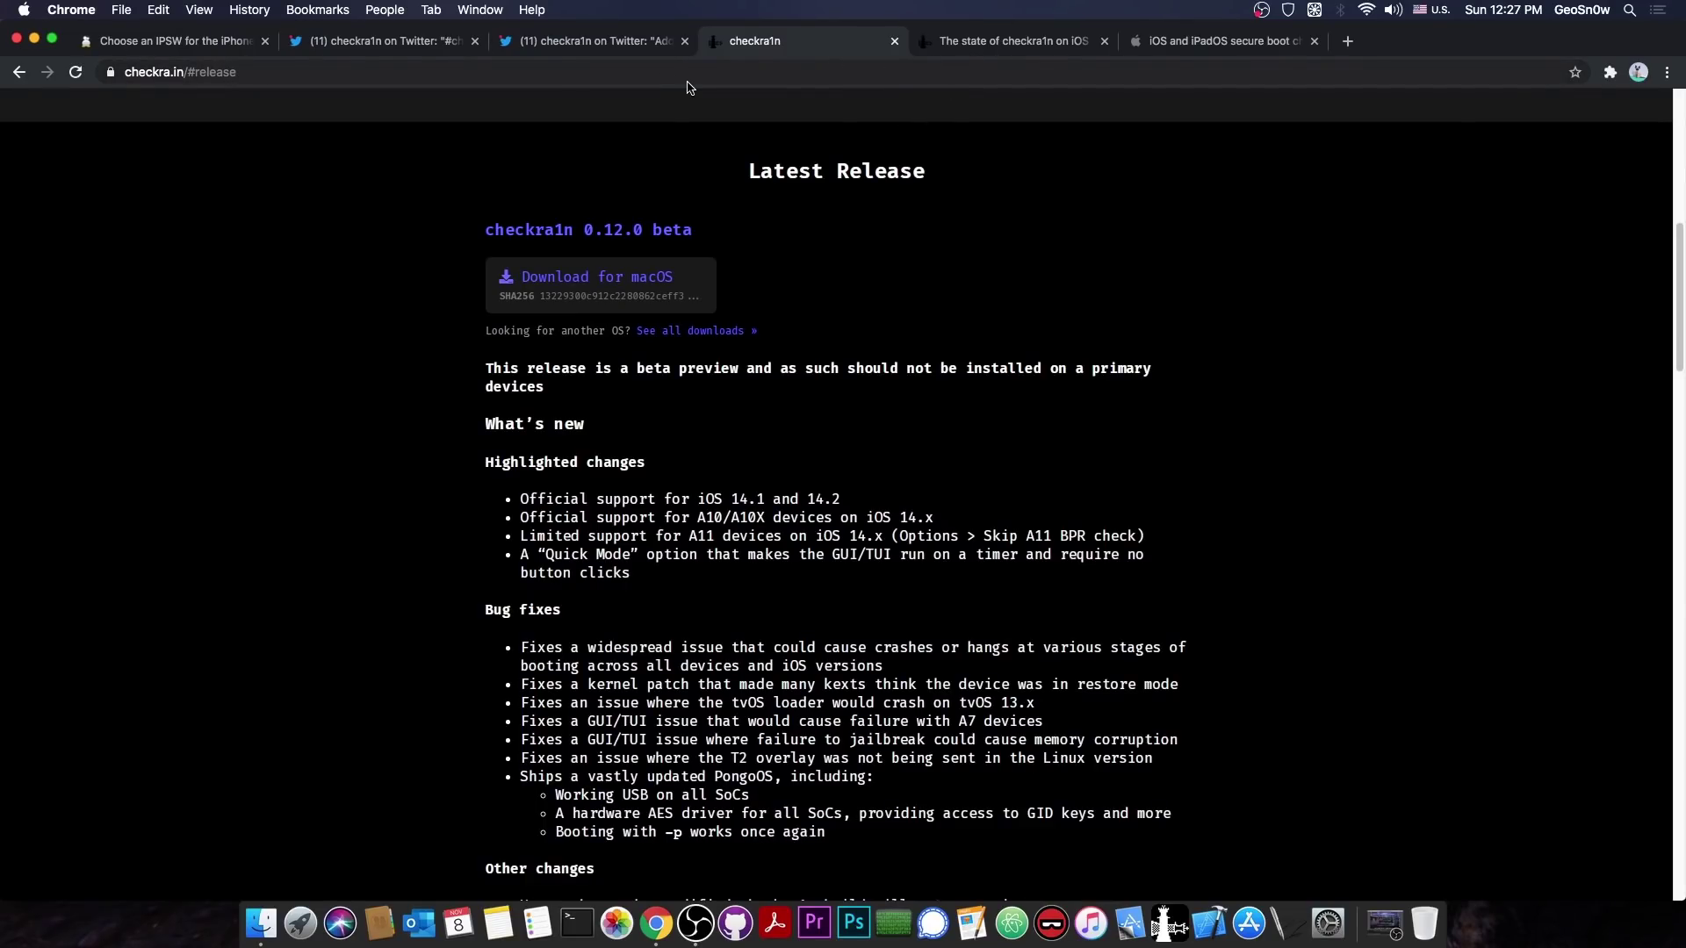
pyautogui.scroll(8, 821, 391)
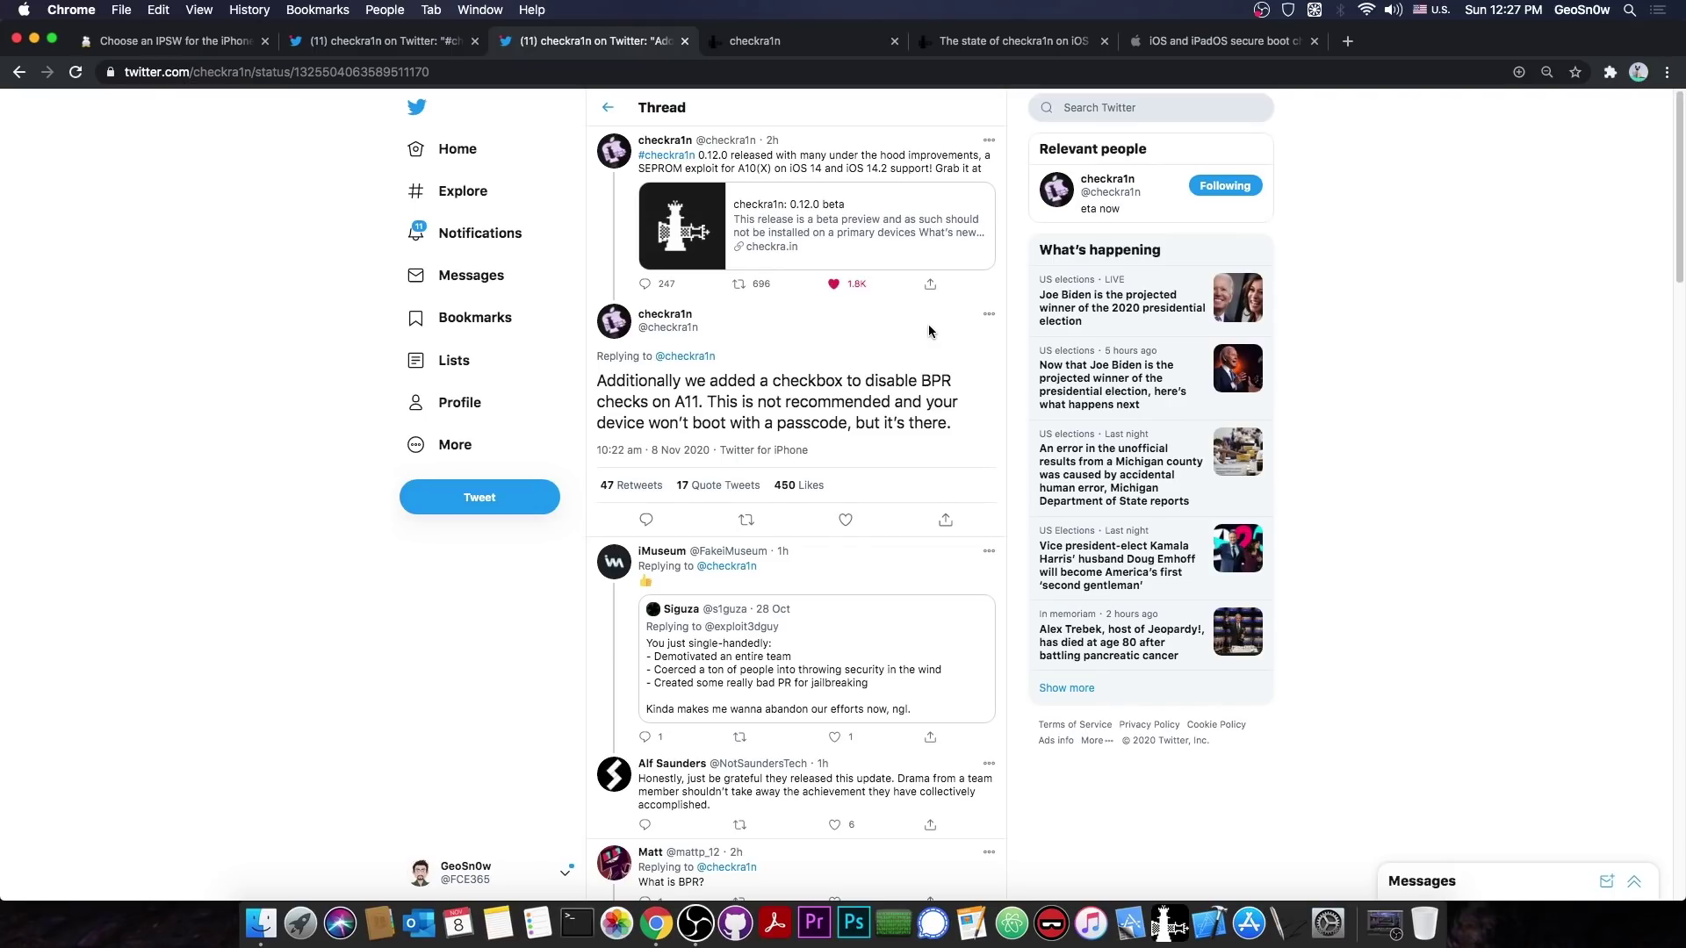
pyautogui.press('super+6')
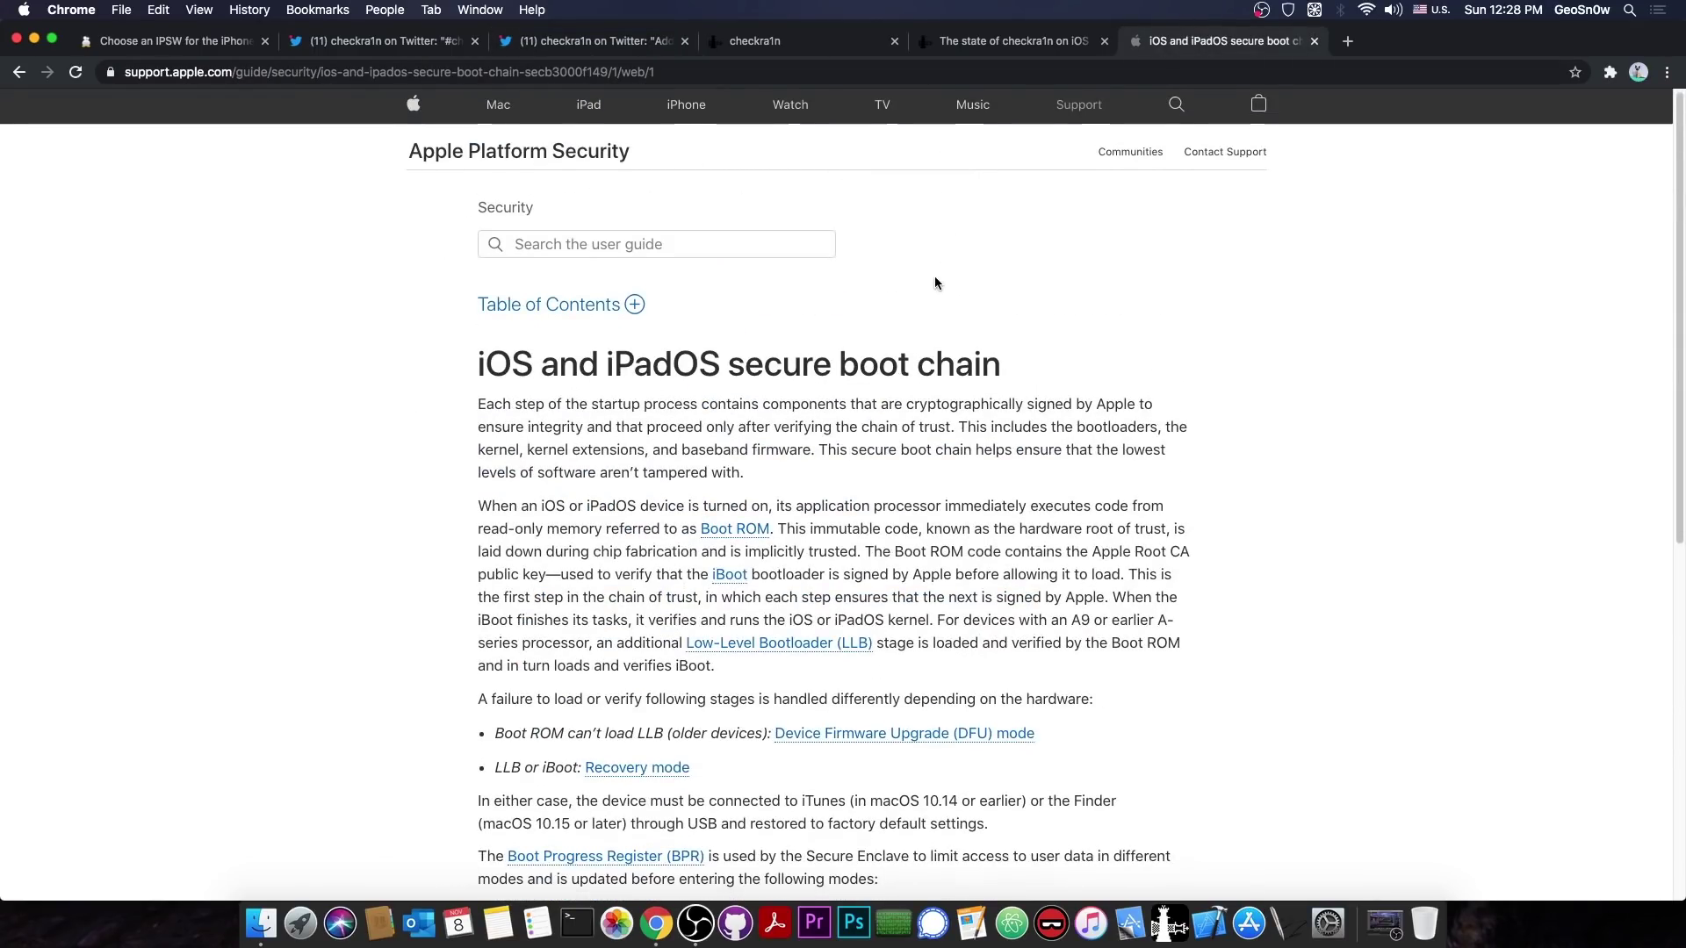
# - Scroll the Apple article to the Boot Progress Register section, then minimize Chrome
pyautogui.scroll(-7, 934, 276)
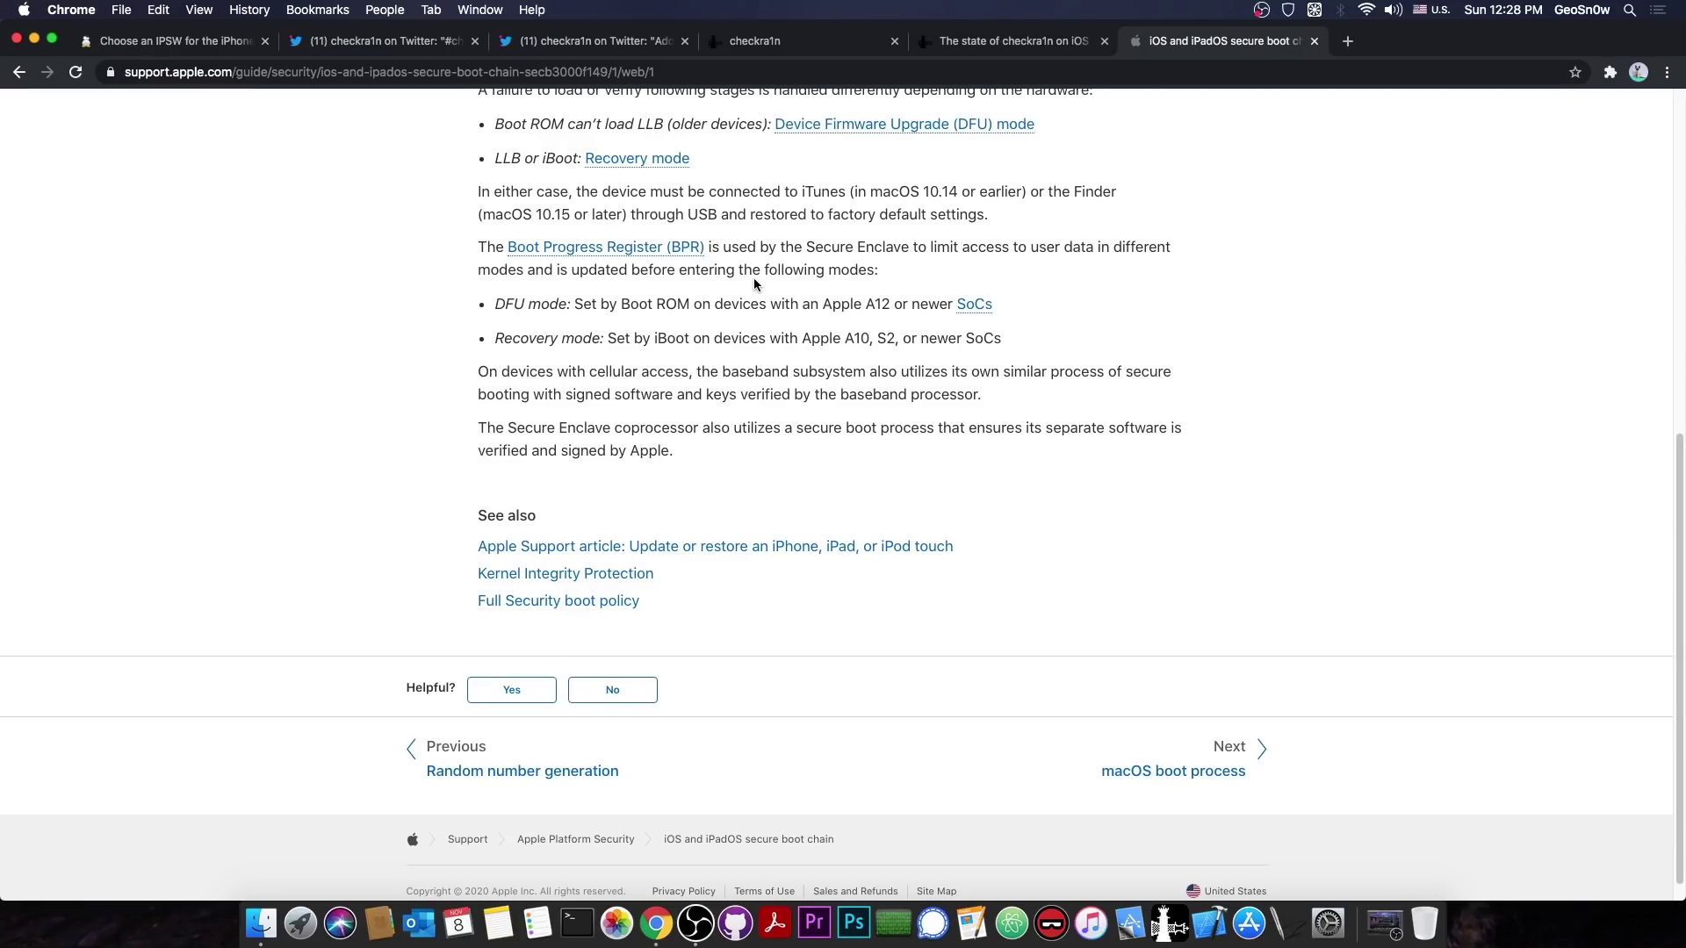
pyautogui.scroll(1, 352, 176)
pyautogui.click(33, 40)
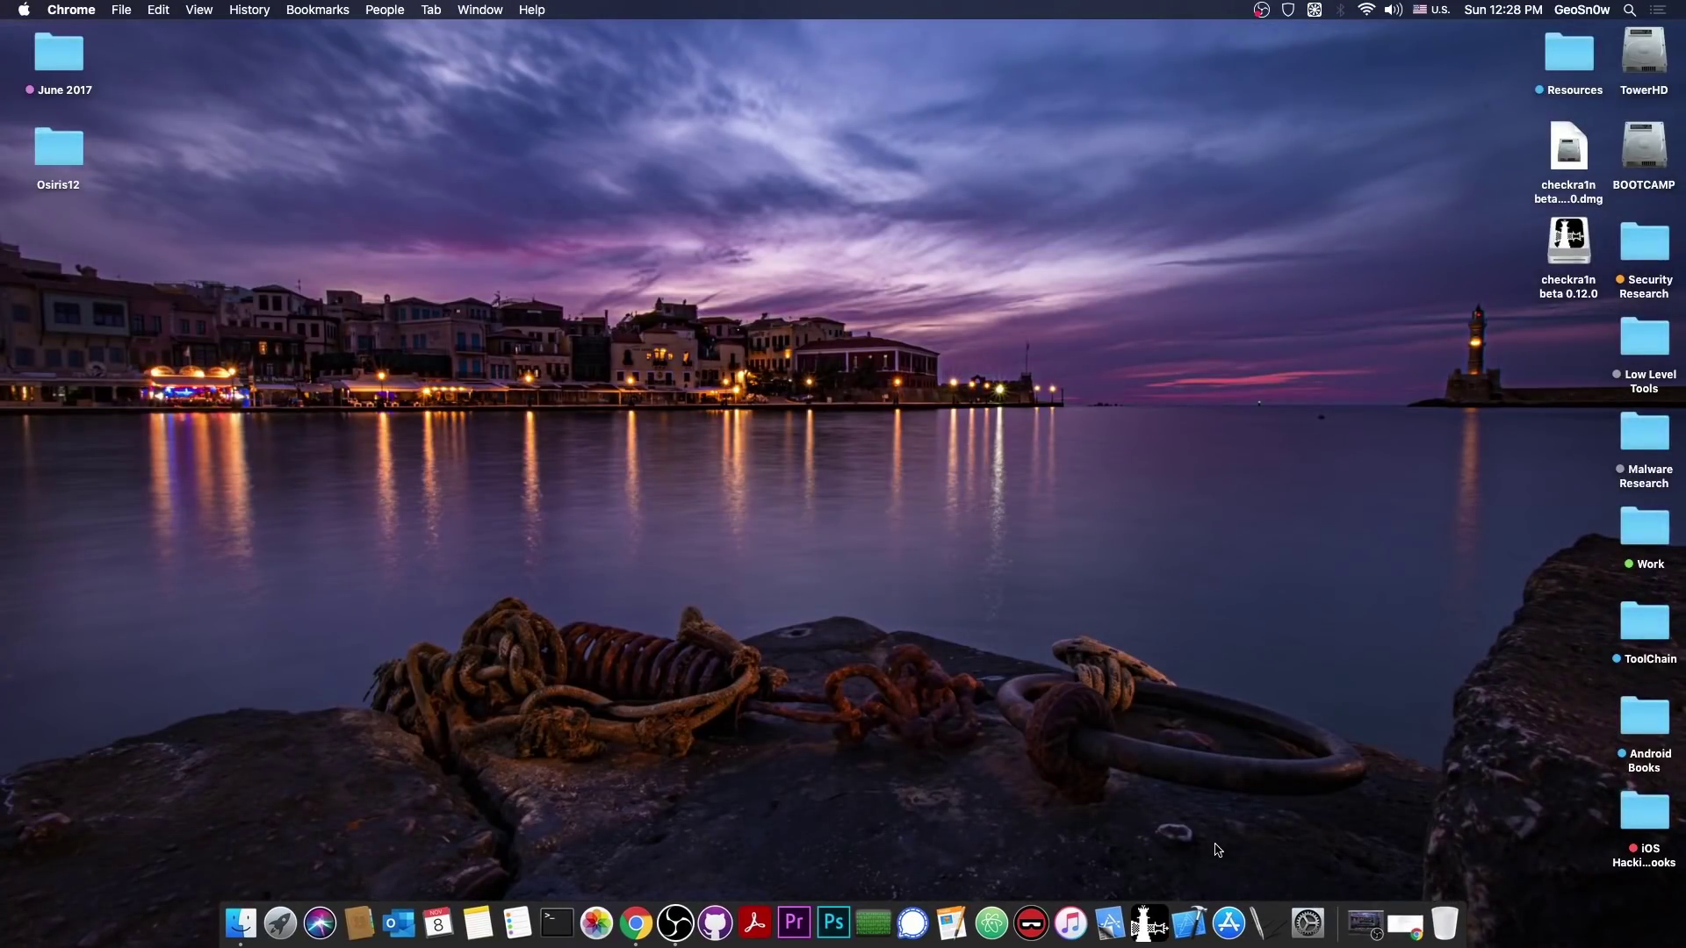
# - Launch checkra1n, view its Options with Skip A11 BPR check and Dark Blockchain enabled, then close it
pyautogui.click(1148, 922)
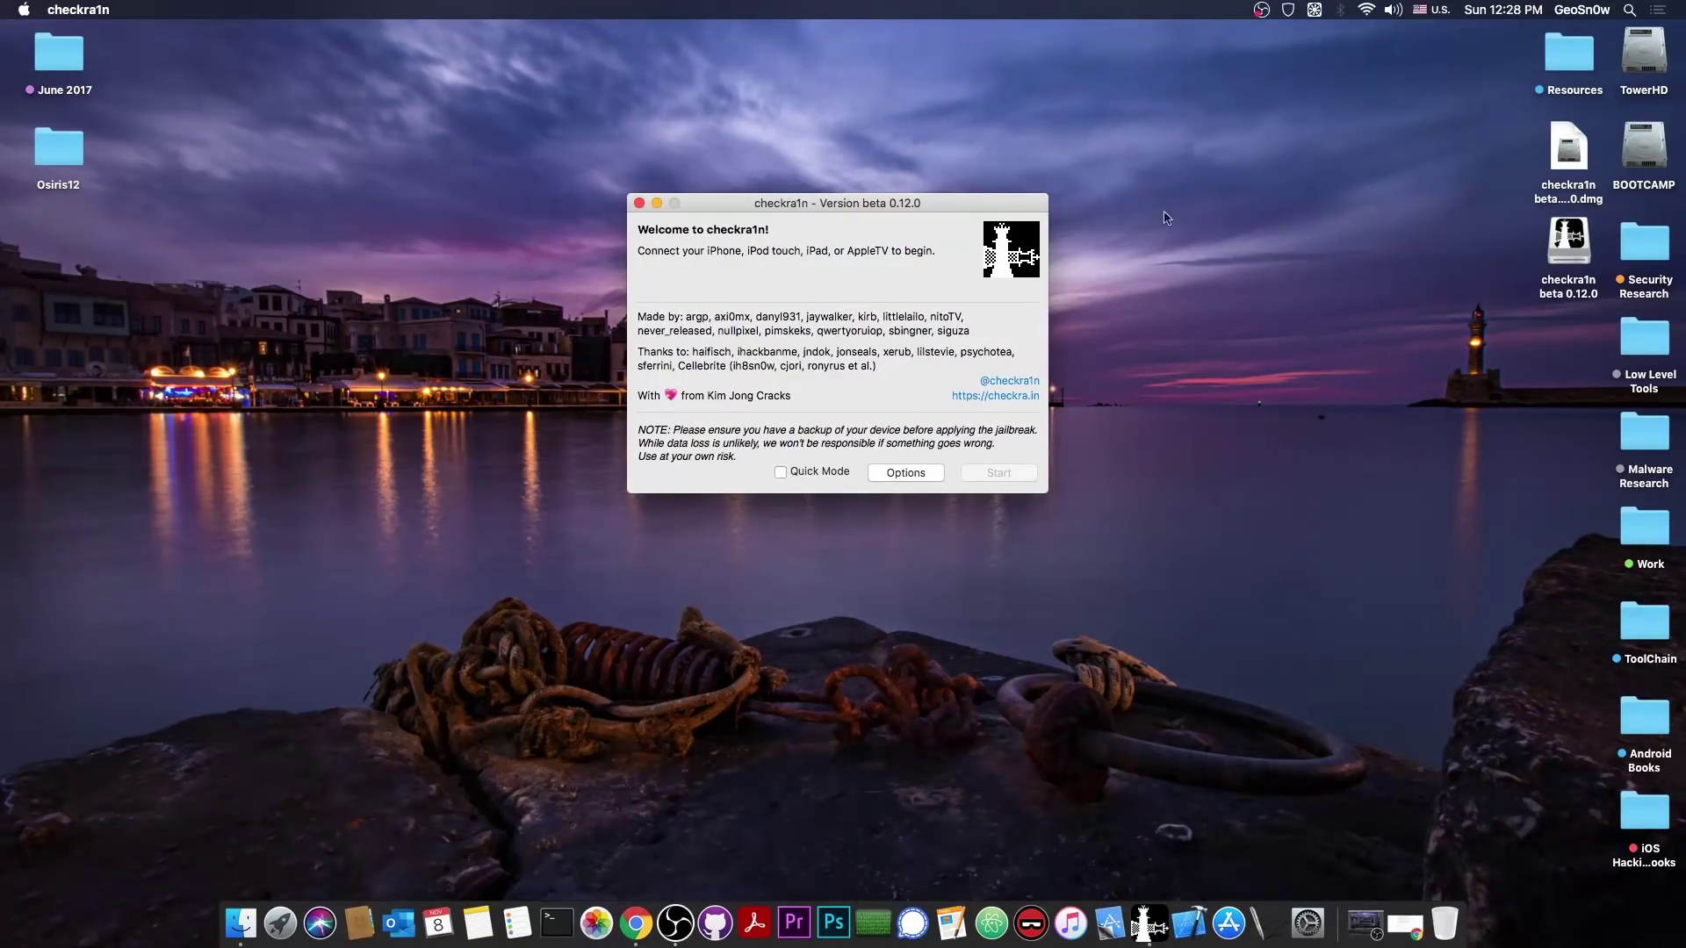
pyautogui.click(913, 474)
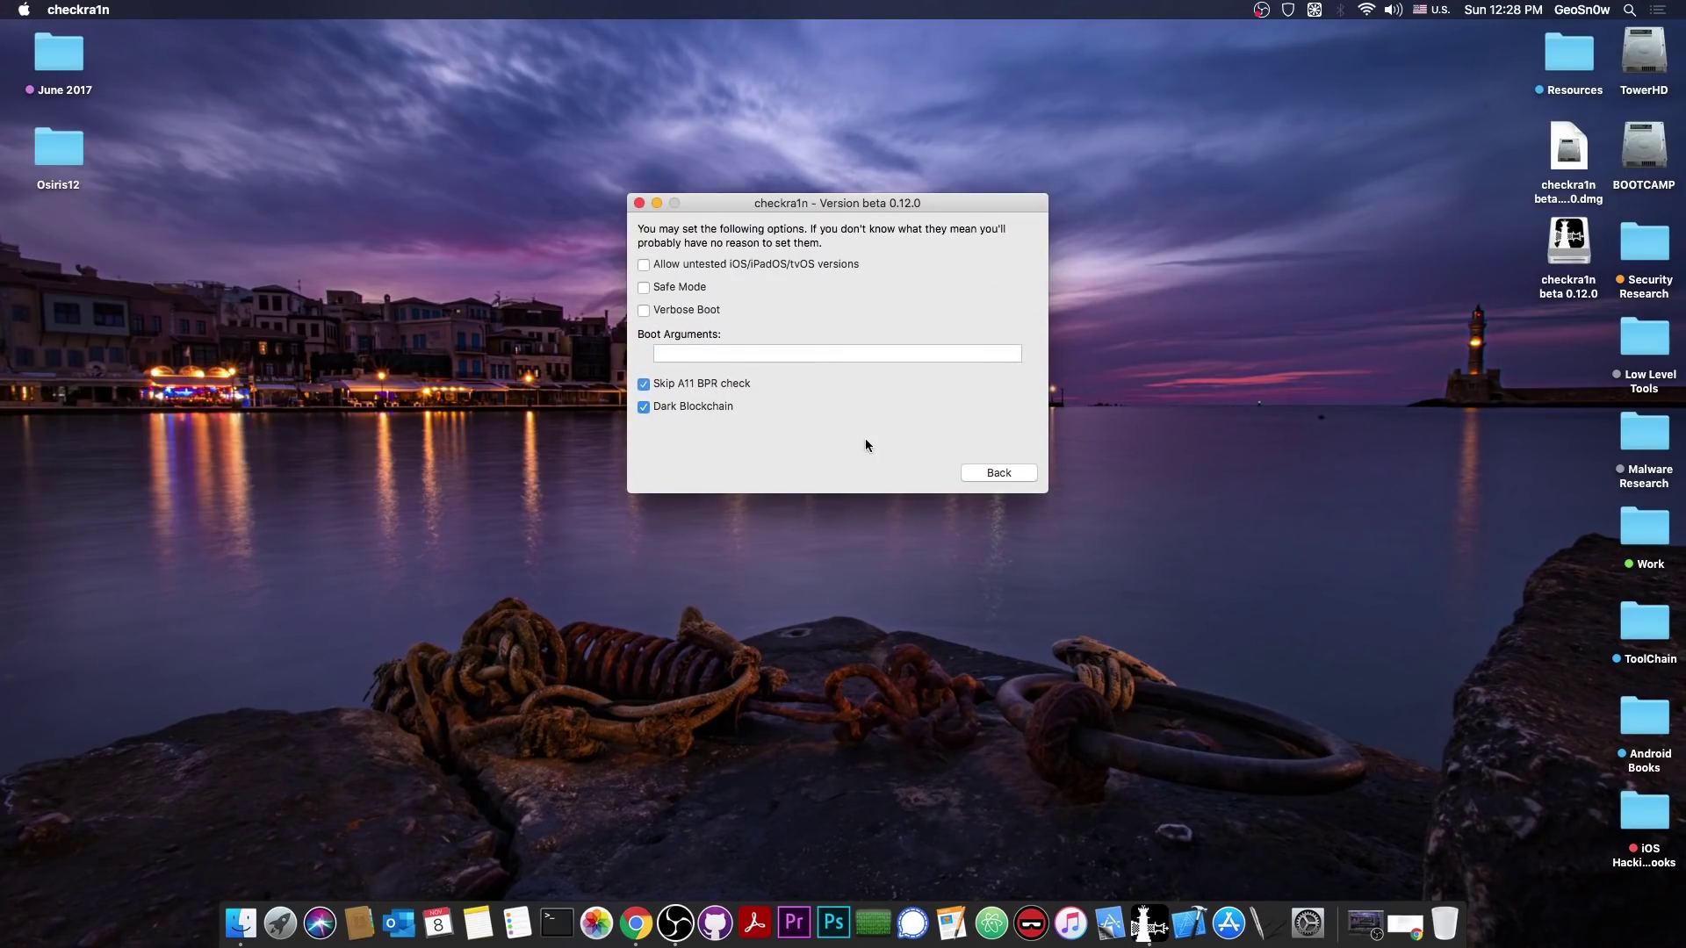
pyautogui.click(992, 472)
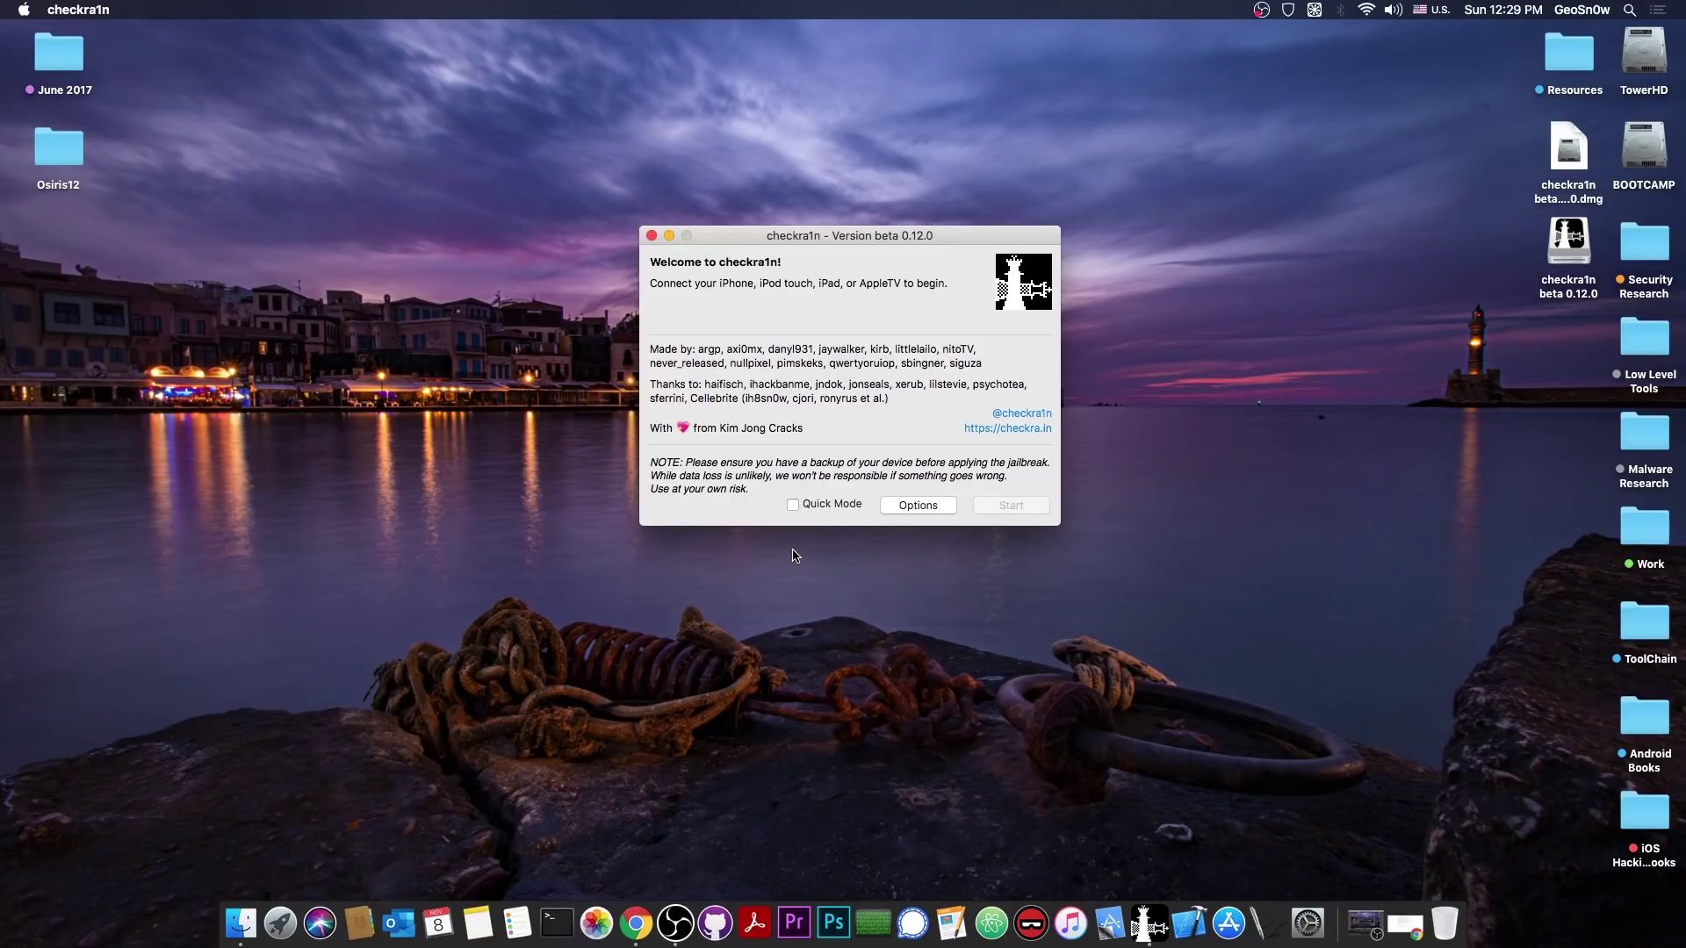
pyautogui.click(917, 505)
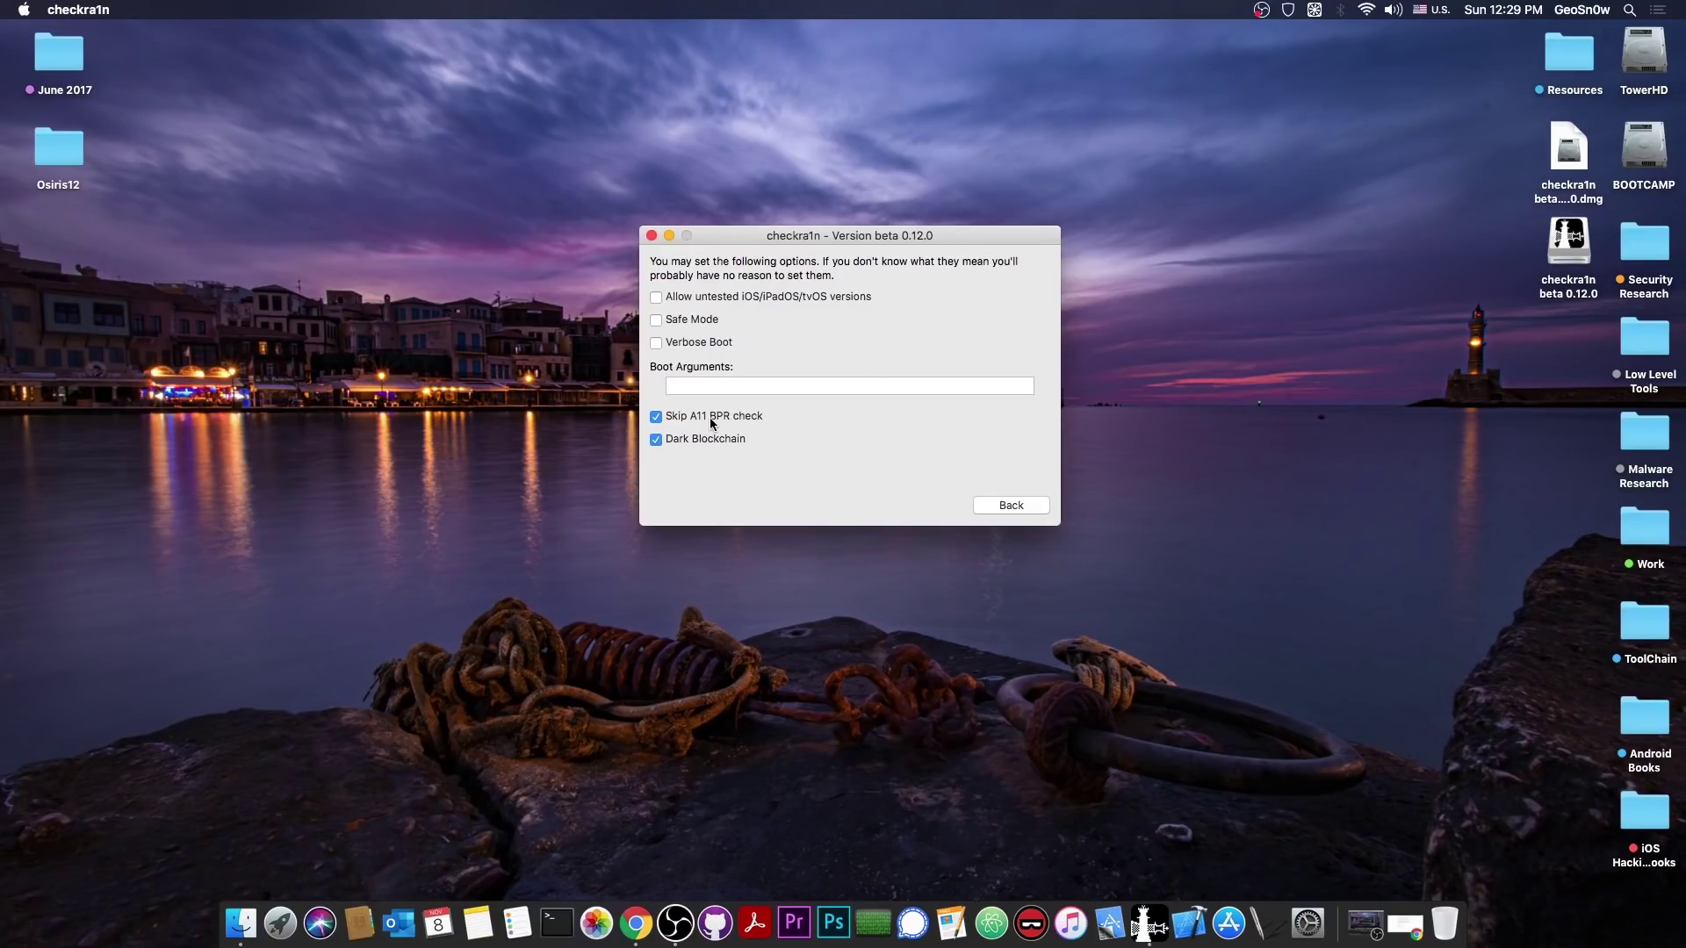
pyautogui.click(652, 235)
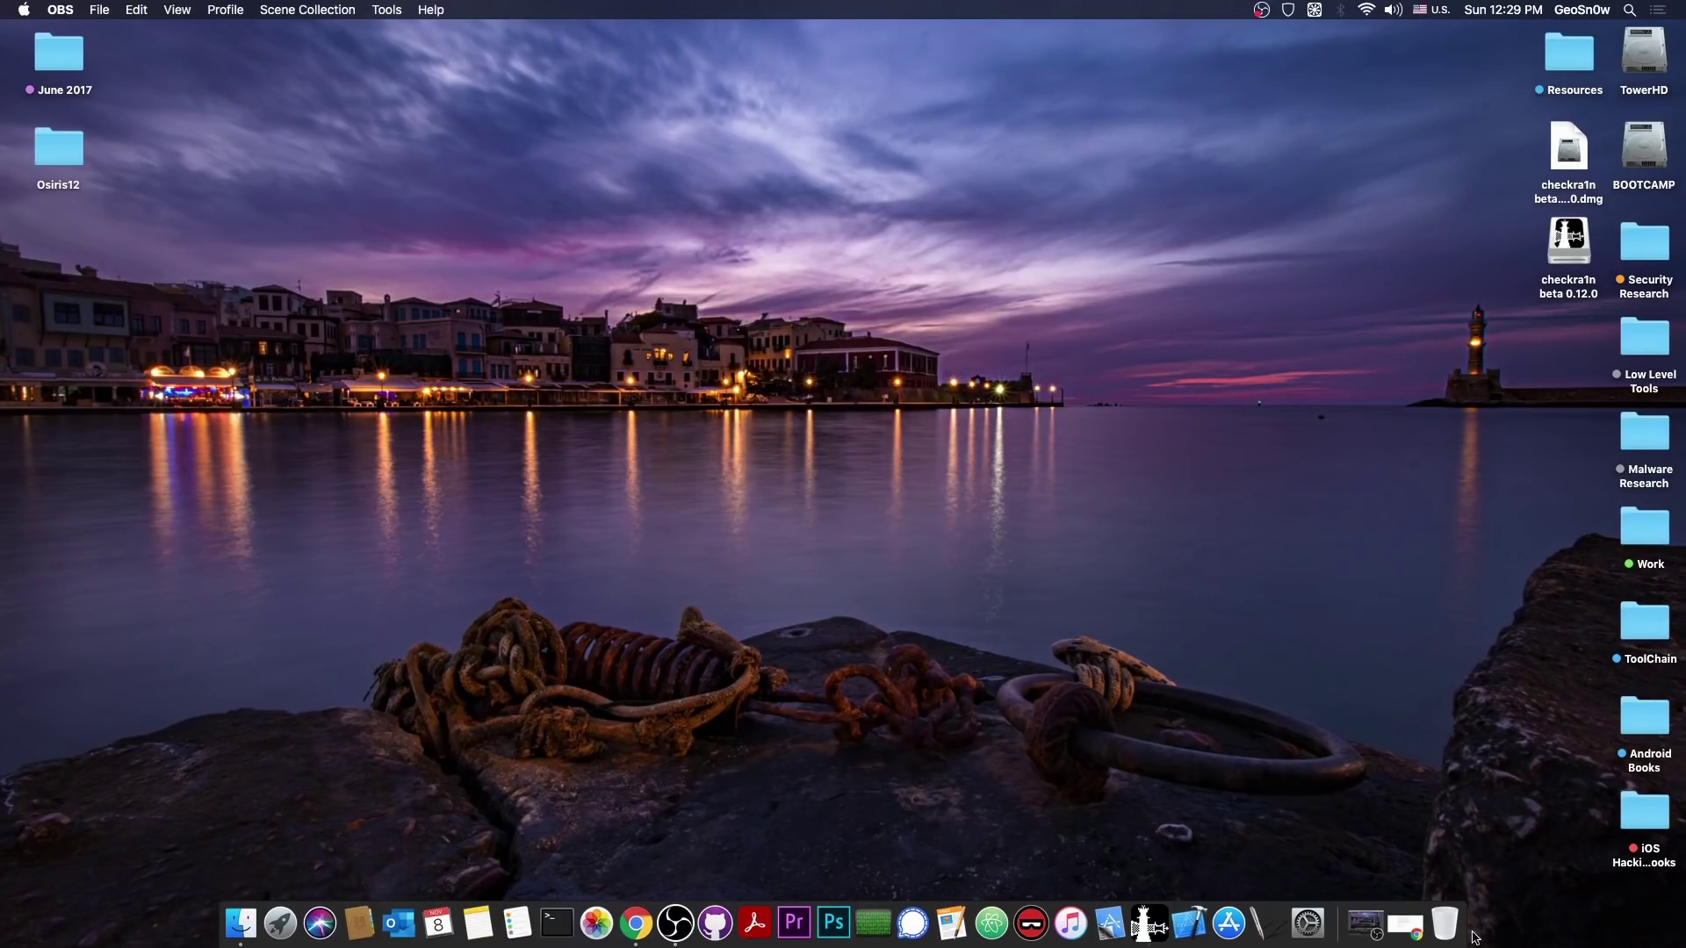
# - Restore Chrome, flip between the checkra1n Twitter thread and release page tabs, then minimize it
pyautogui.click(1404, 923)
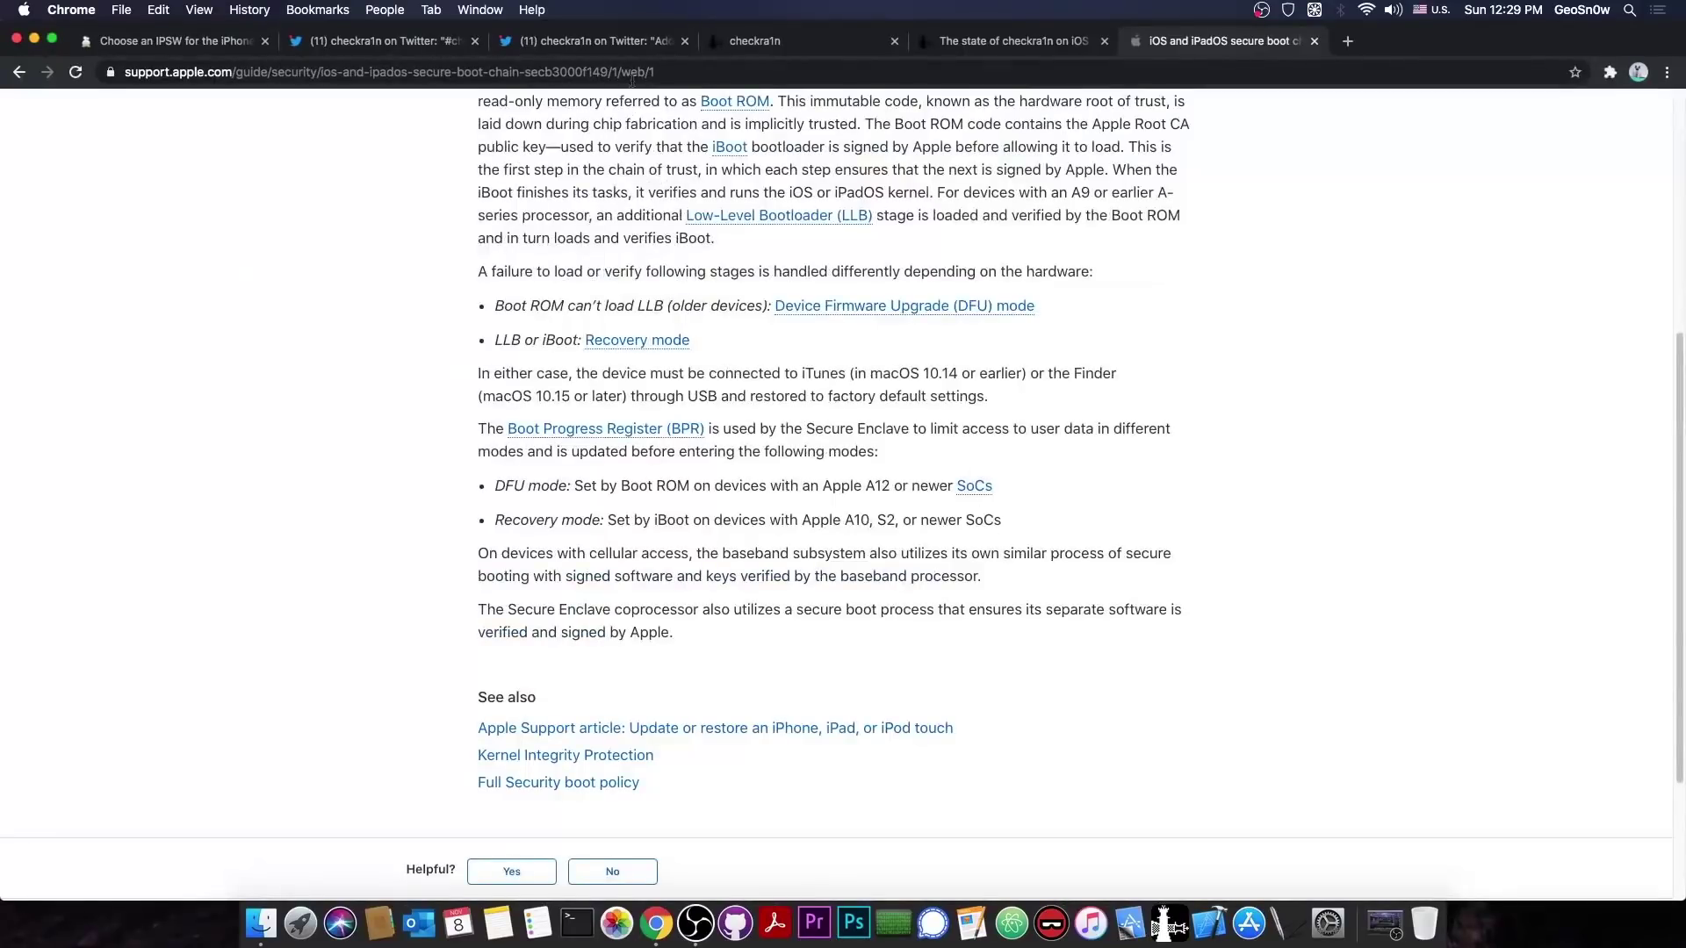
pyautogui.click(387, 40)
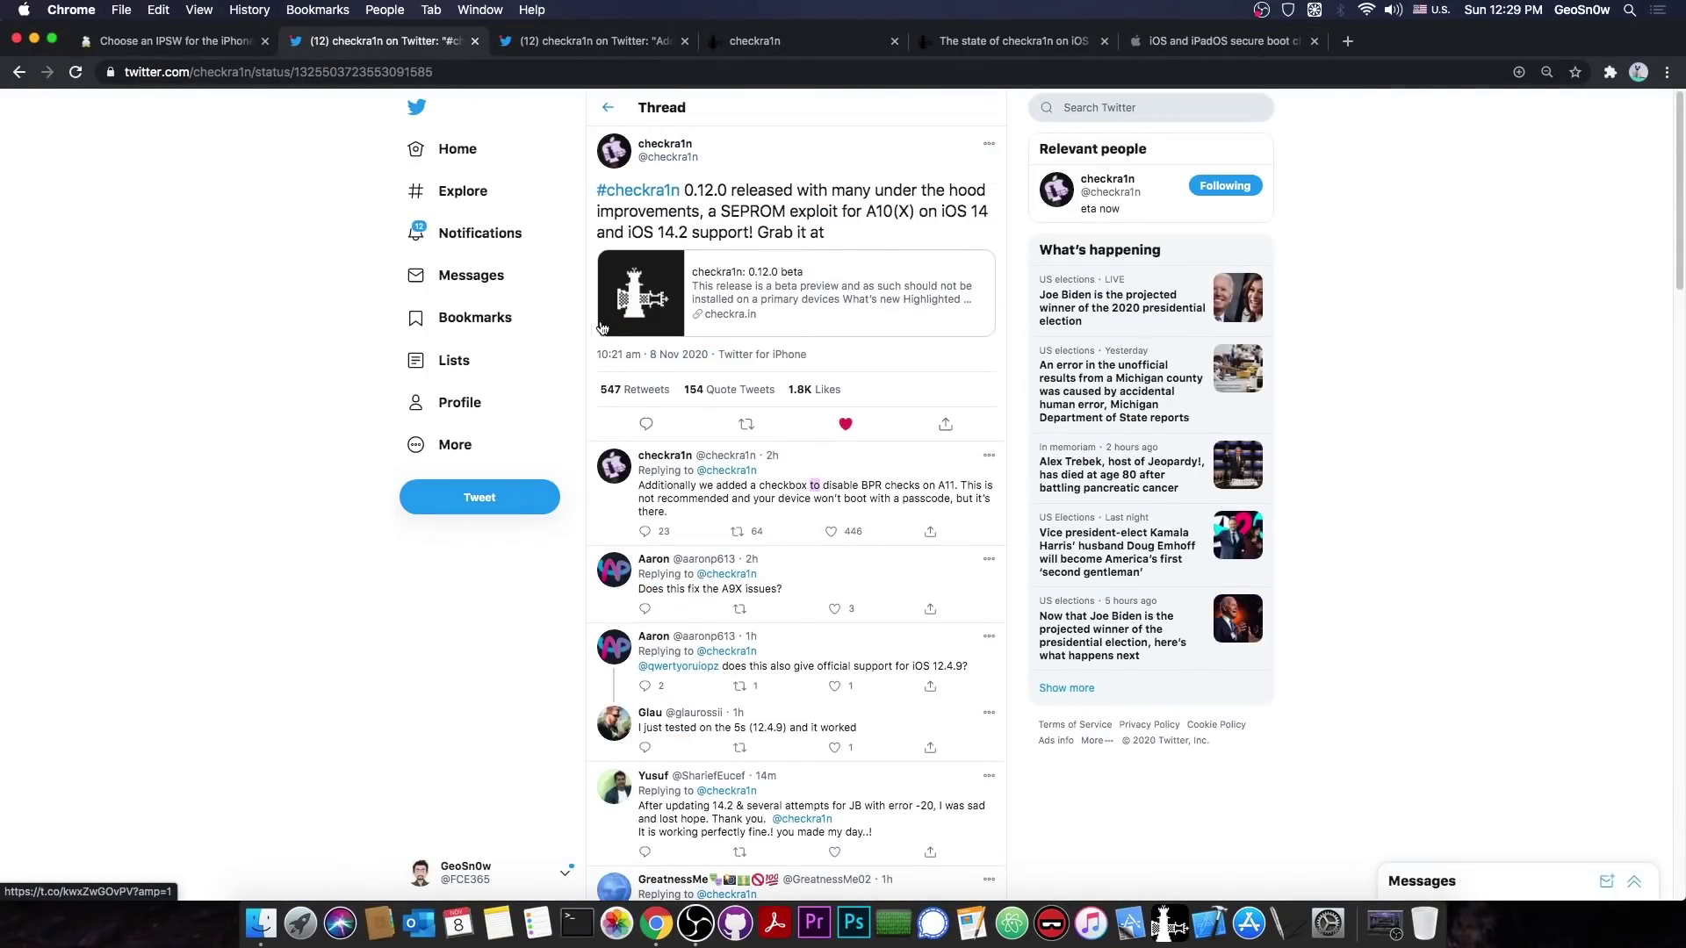
pyautogui.click(790, 44)
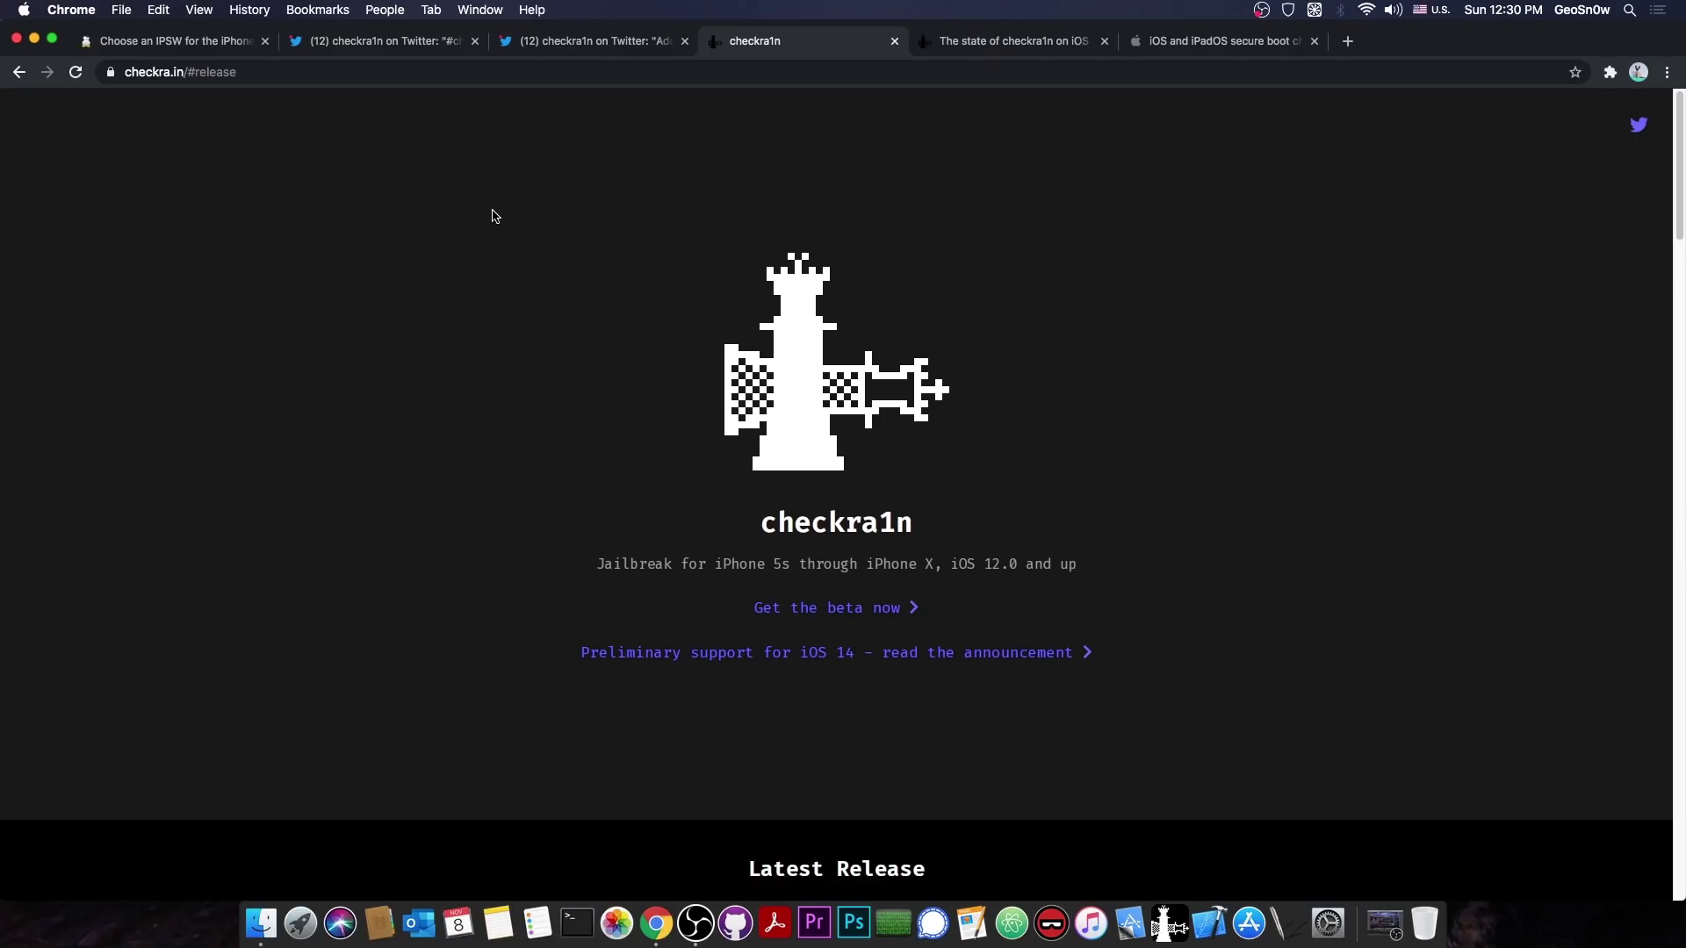
pyautogui.press('super+2')
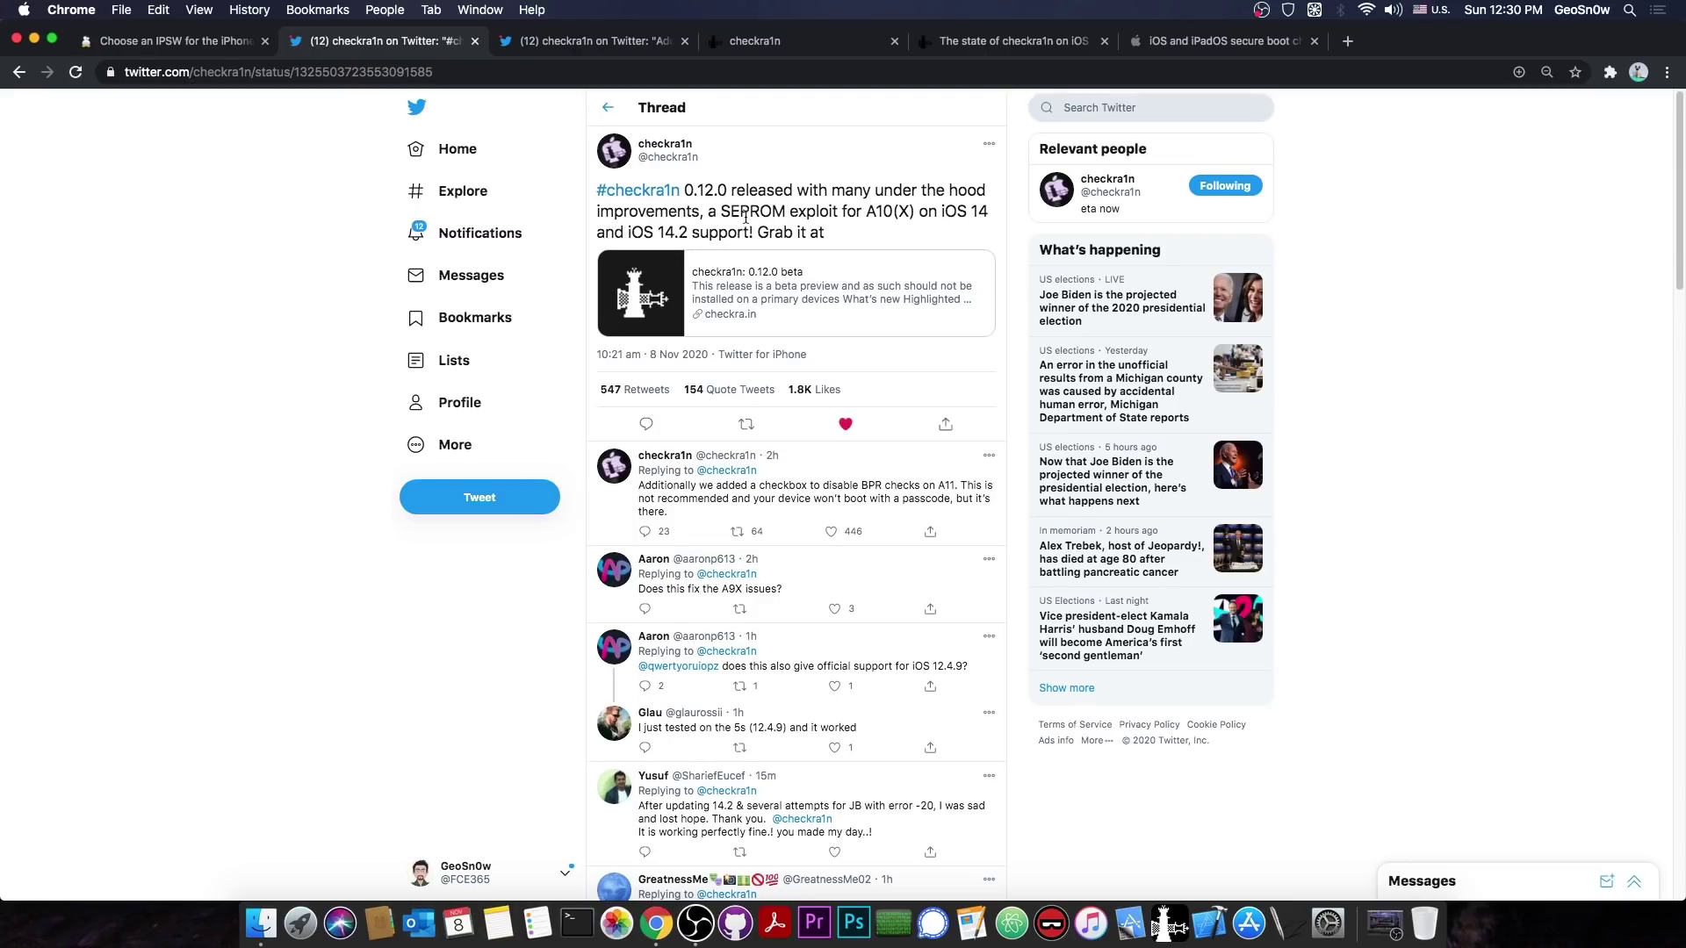
pyautogui.press('super+m')
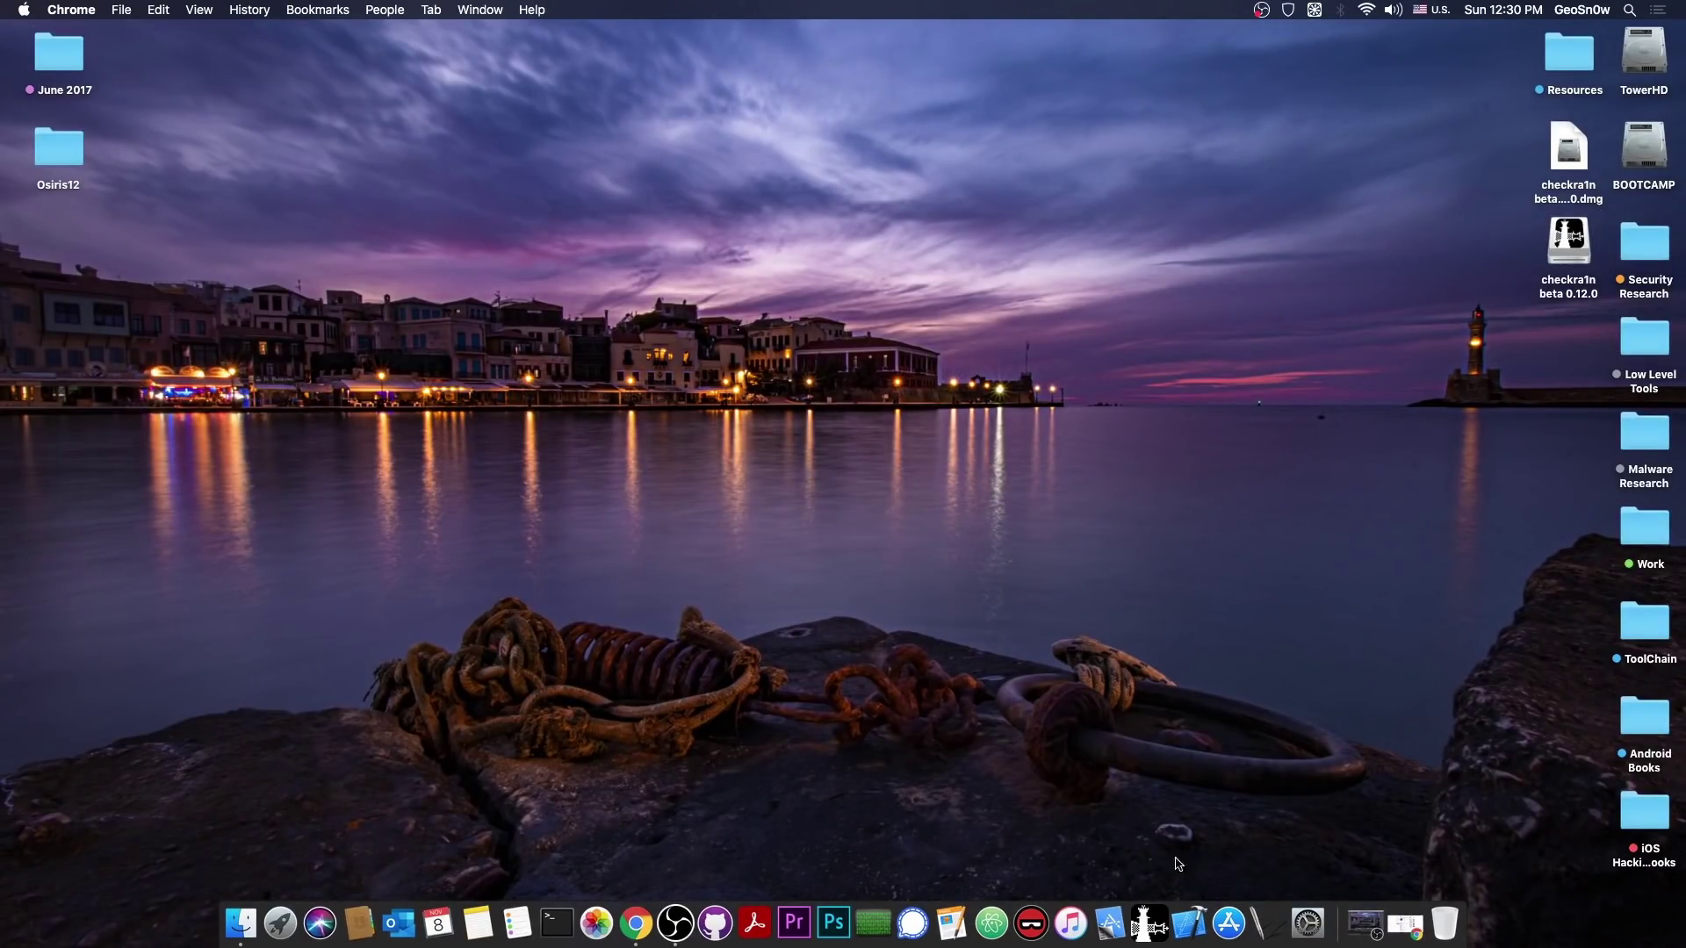
# - Bring Chrome back and scroll the checkra.in release page down to Known issues
pyautogui.click(1405, 924)
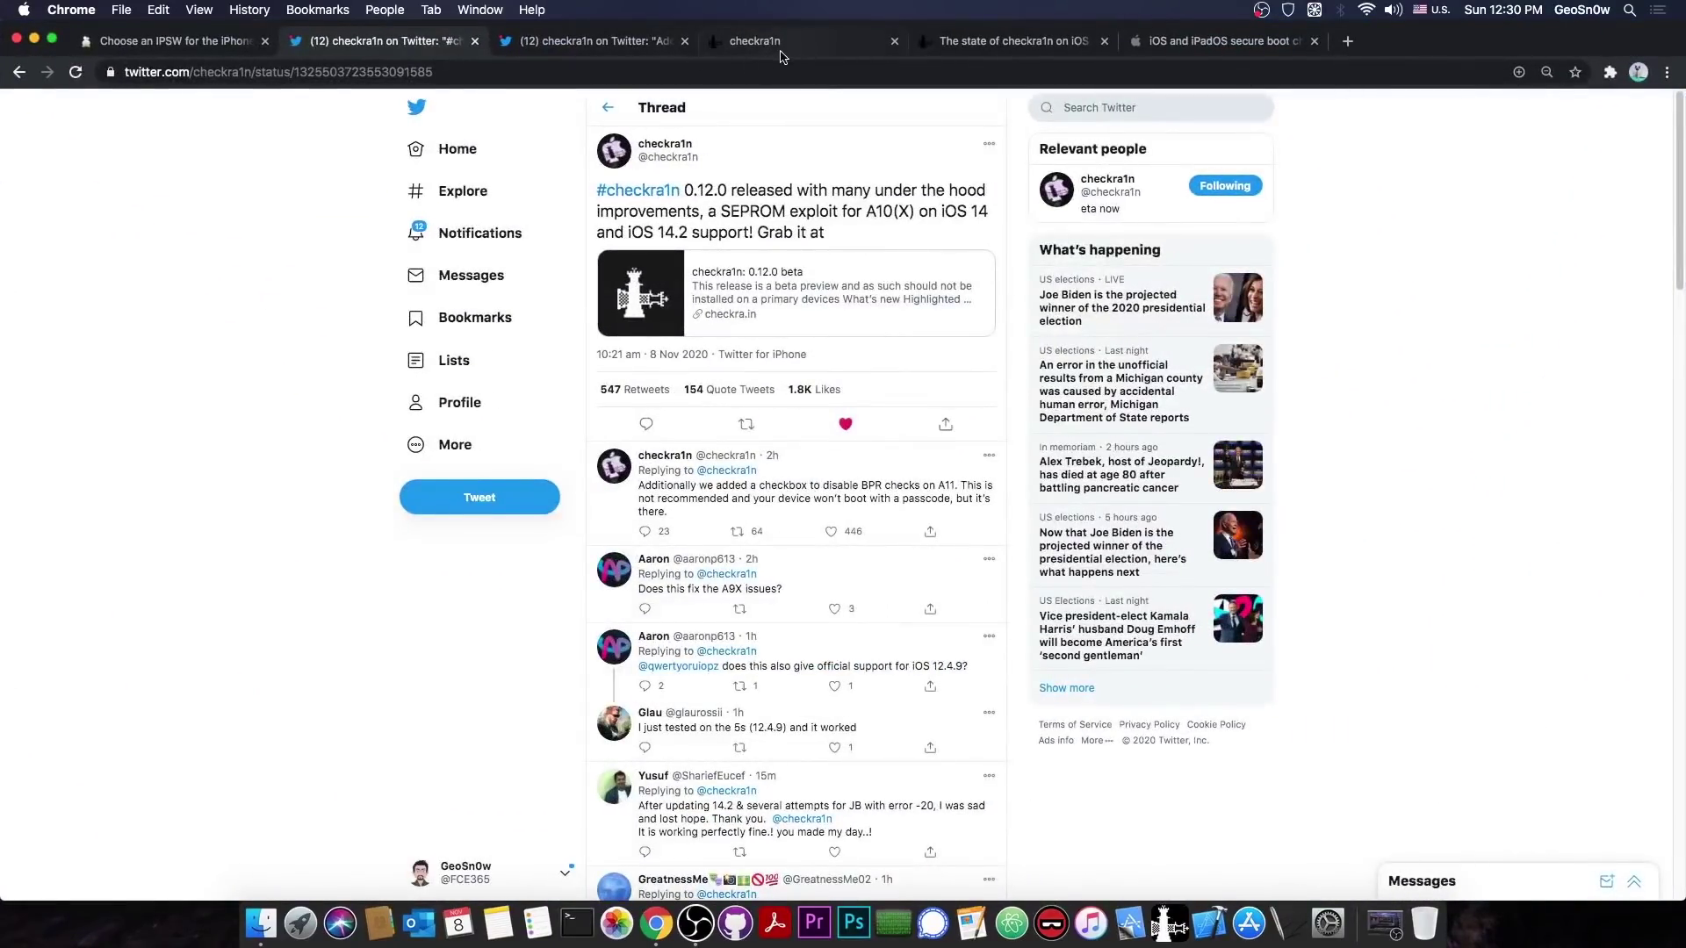
pyautogui.hotkey('ctrl', 'Tab')
pyautogui.scroll(-10, 809, 431)
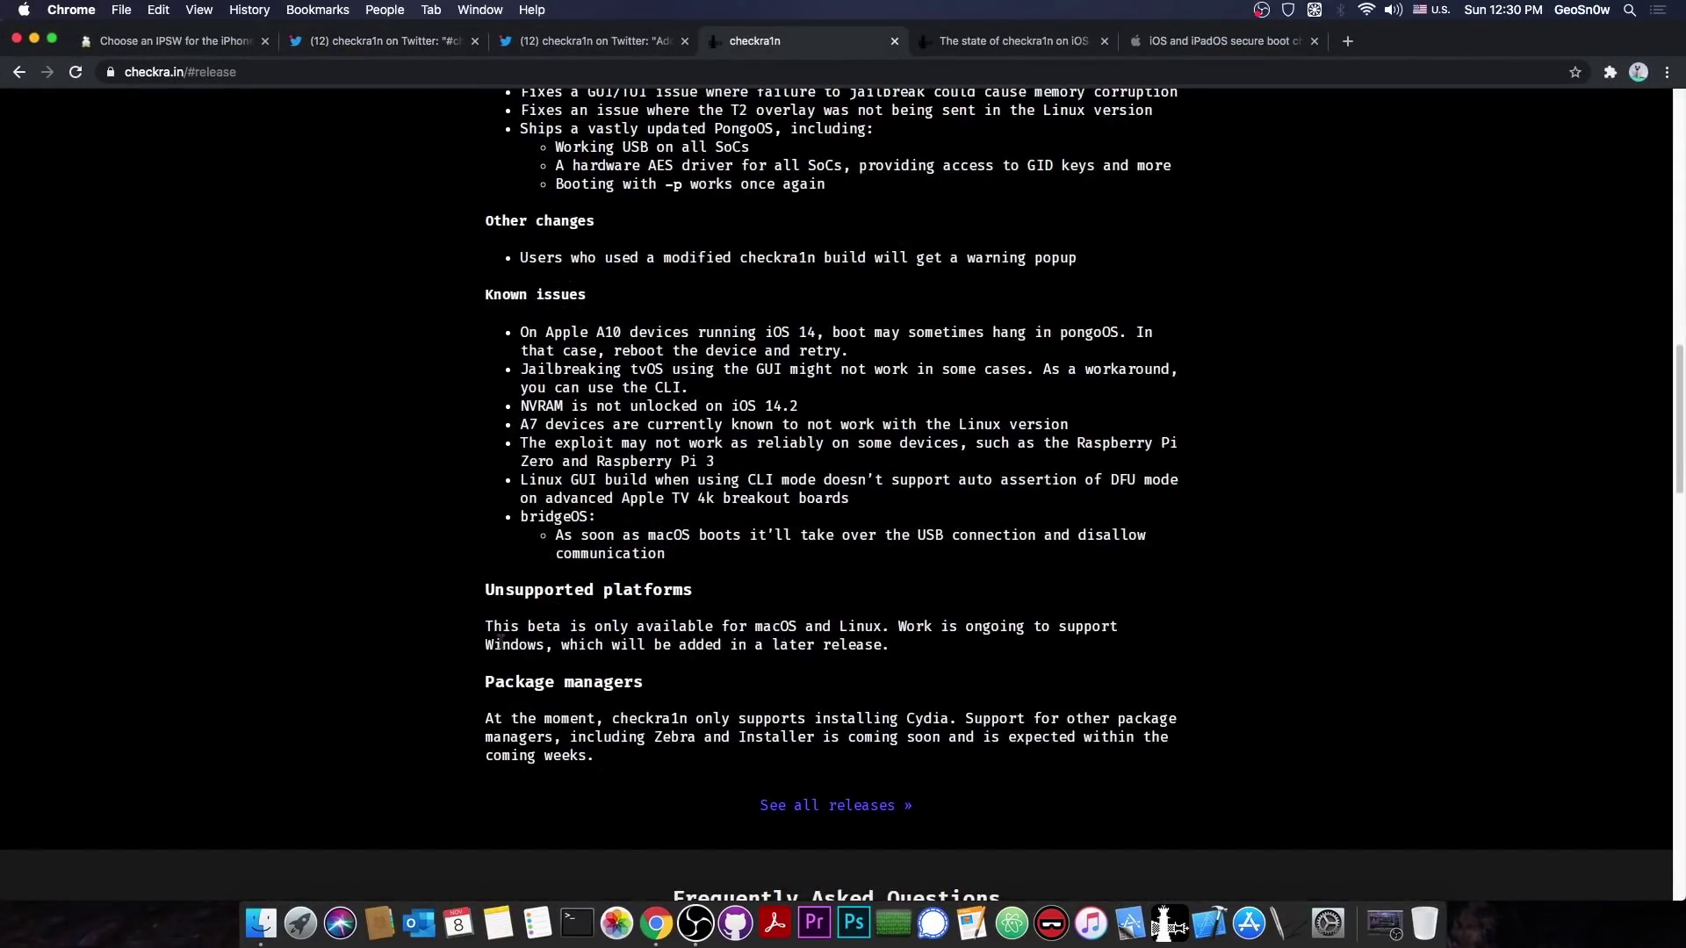